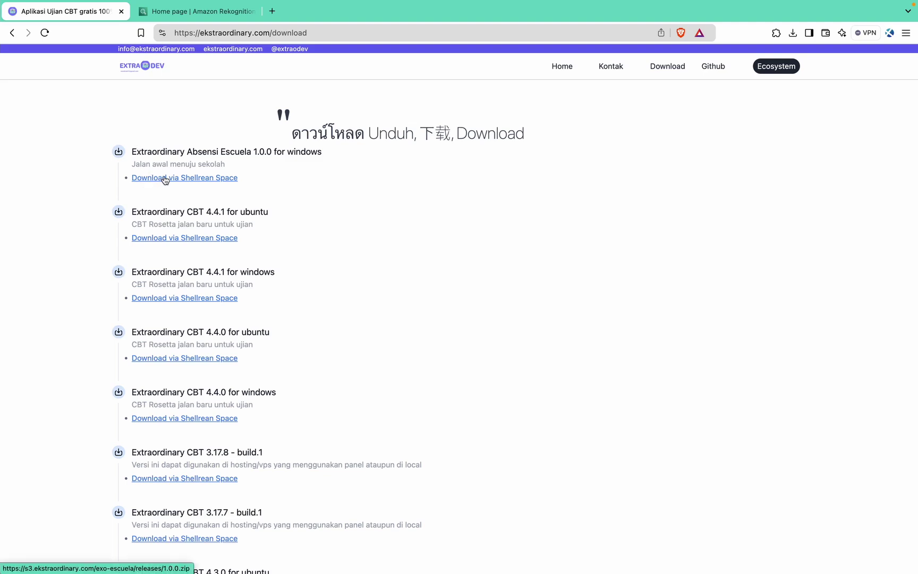
Zoom the Brave download page, dismiss the QuickTime dialog, and open README.txt from the 1.0.0 folder.
key(super+equal)
key(super+equal)
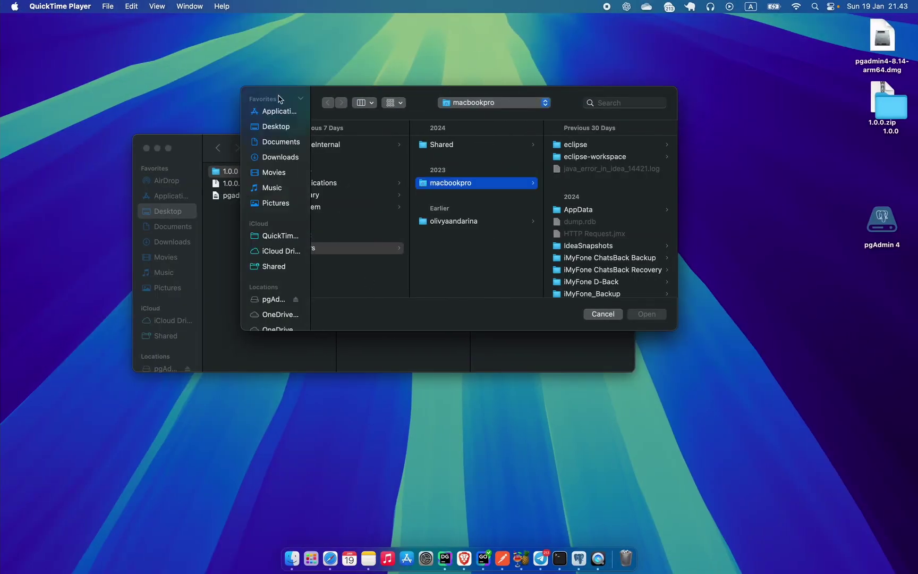
click(602, 314)
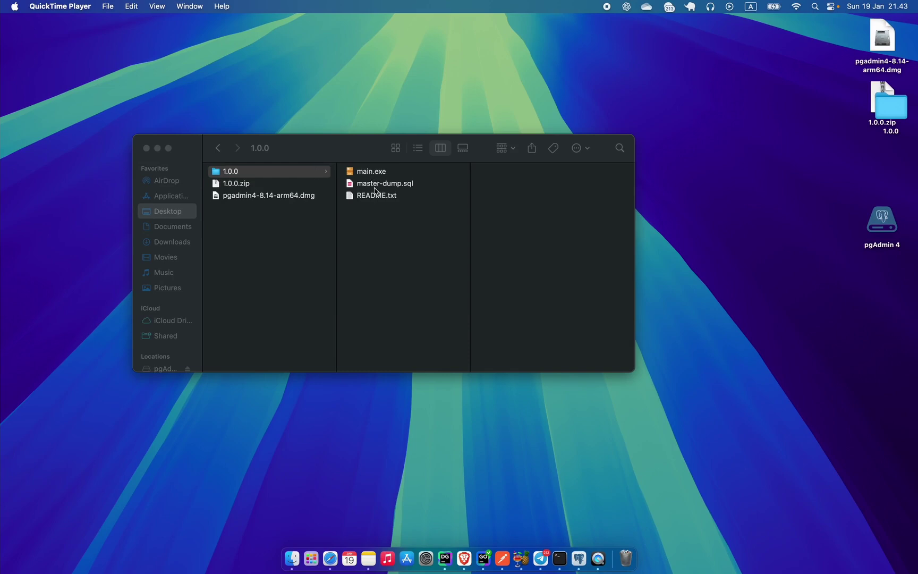
double_click(387, 199)
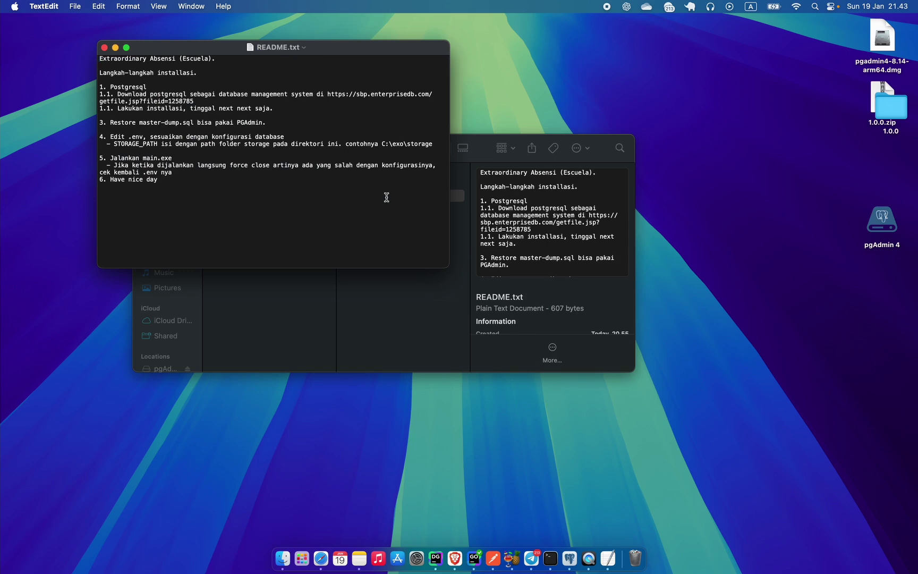
Enlarge the README text, widen the TextEdit window, and select the PostgreSQL download link.
key(super+plus)
key(super+plus)
key(super+plus)
key(super+plus)
key(super+plus)
key(super+plus)
key(super+plus)
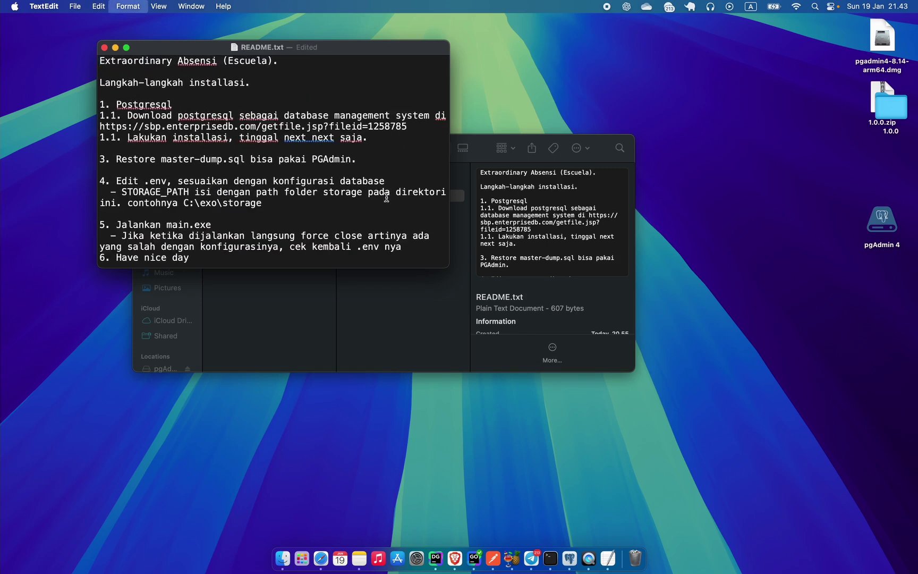
drag(448, 262, 775, 411)
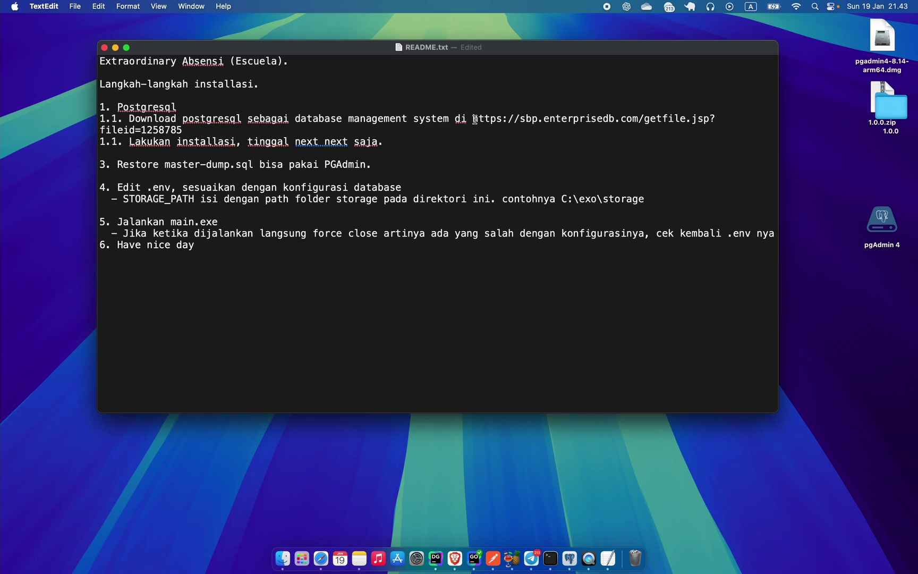
drag(473, 119, 668, 133)
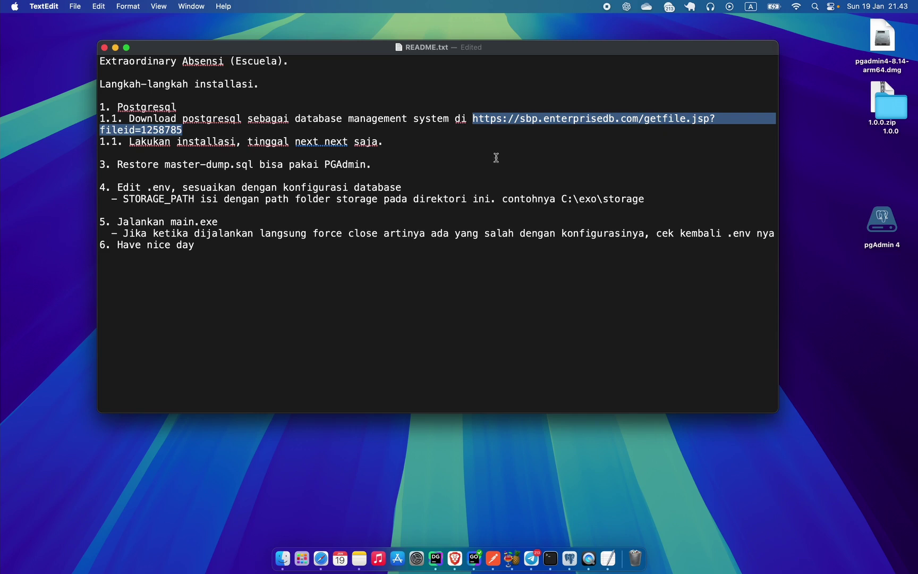
click(282, 558)
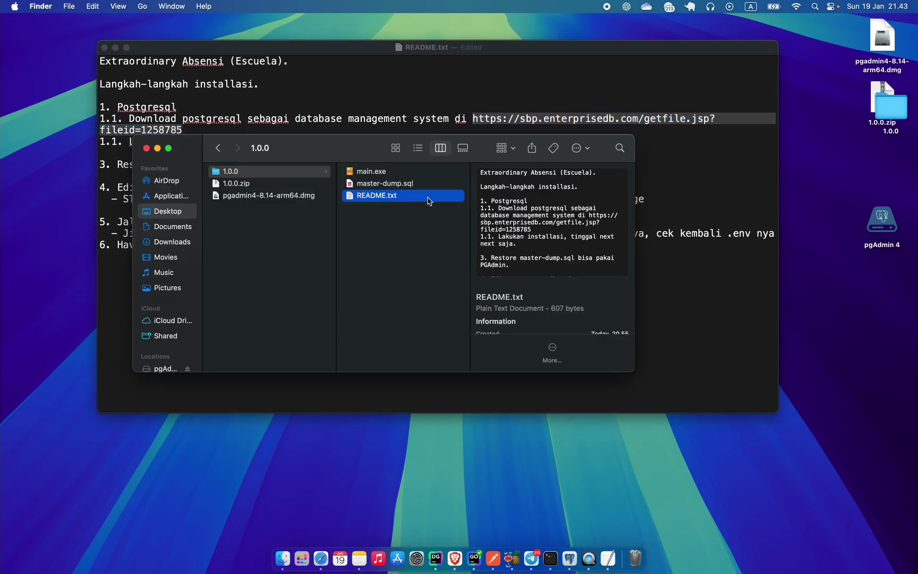
click(376, 90)
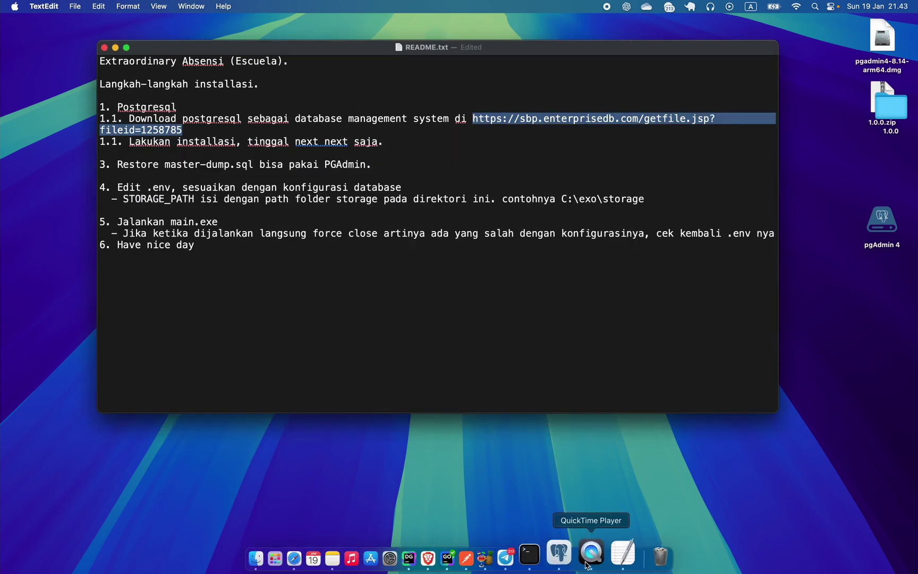
In pgAdmin 4, start registering a new server under the Servers group.
click(569, 558)
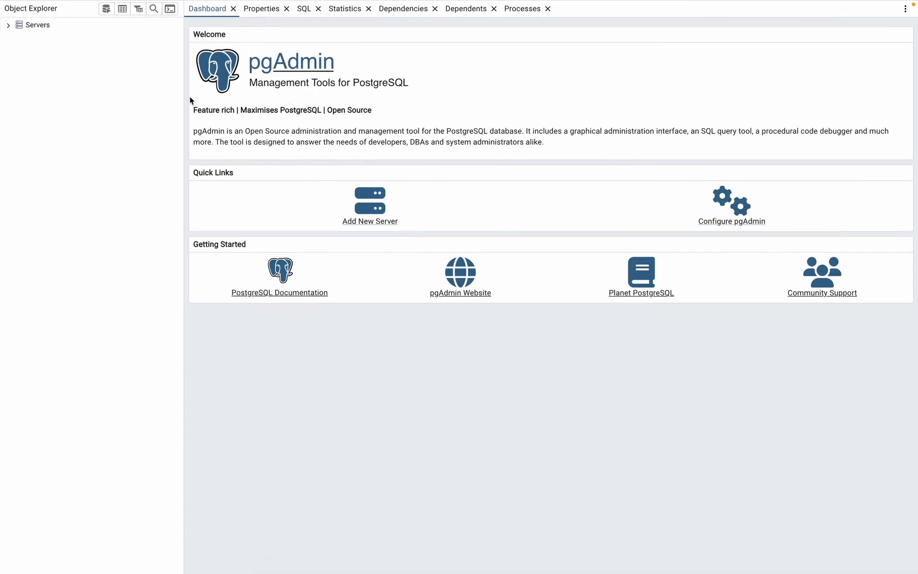
click(53, 24)
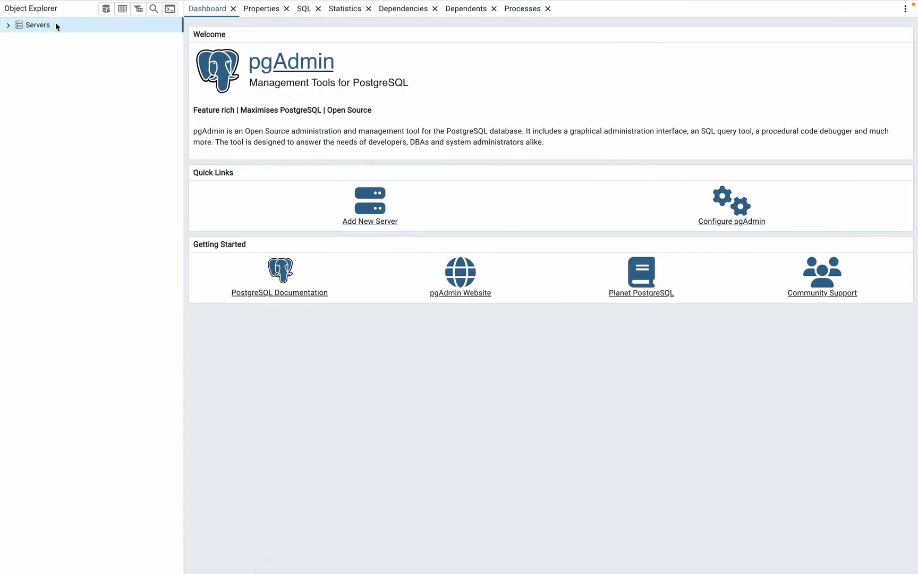
click(90, 5)
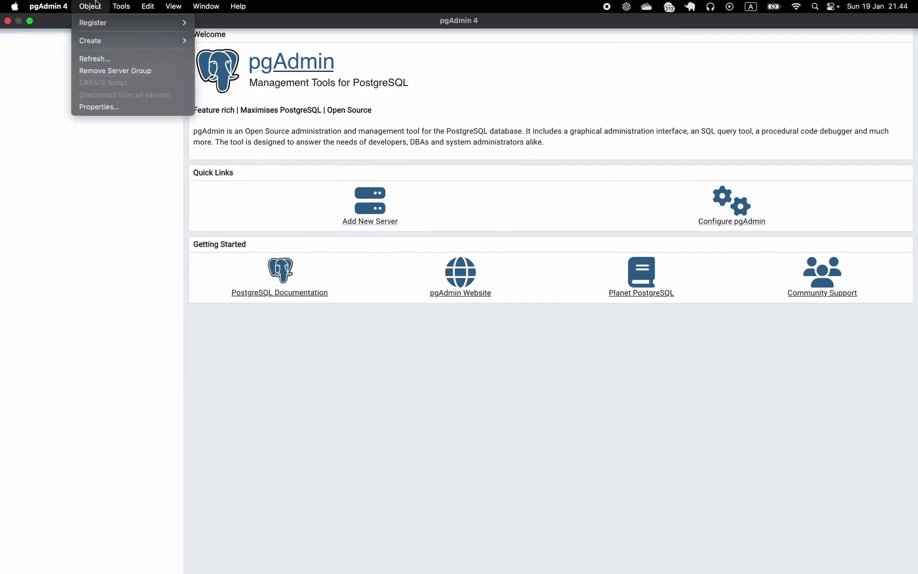
mouse_move(103, 29)
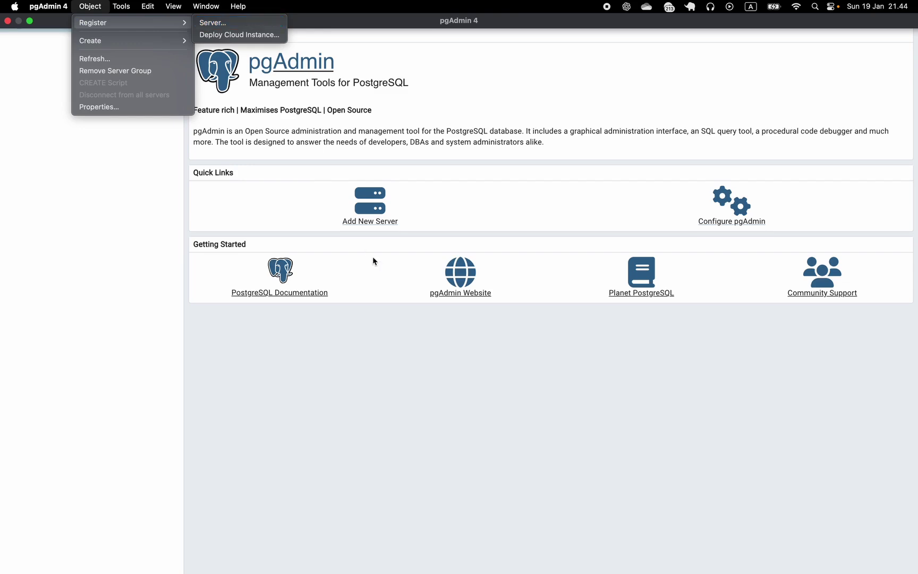
click(401, 215)
click(384, 217)
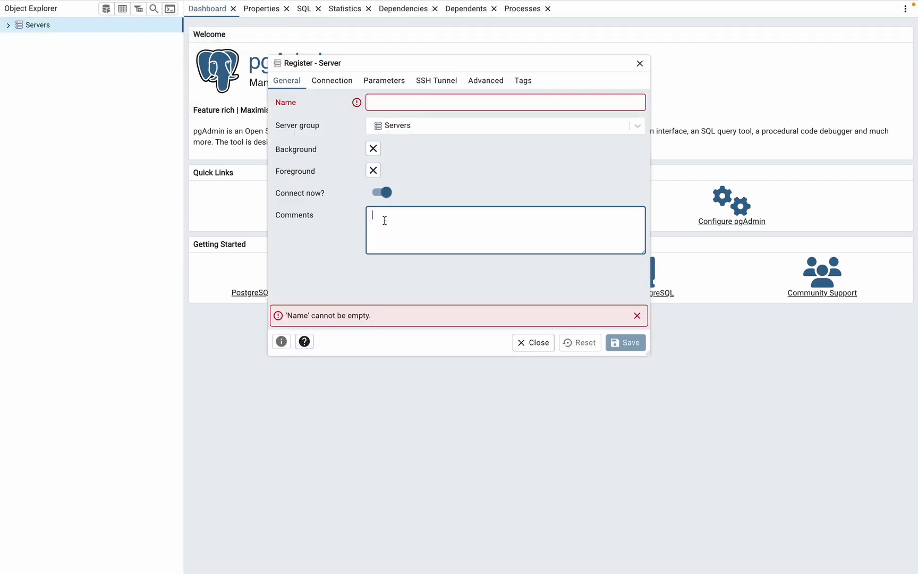
Set the host to localhost with the postgres password, name the server 'local', and save.
click(338, 85)
text(localhos)
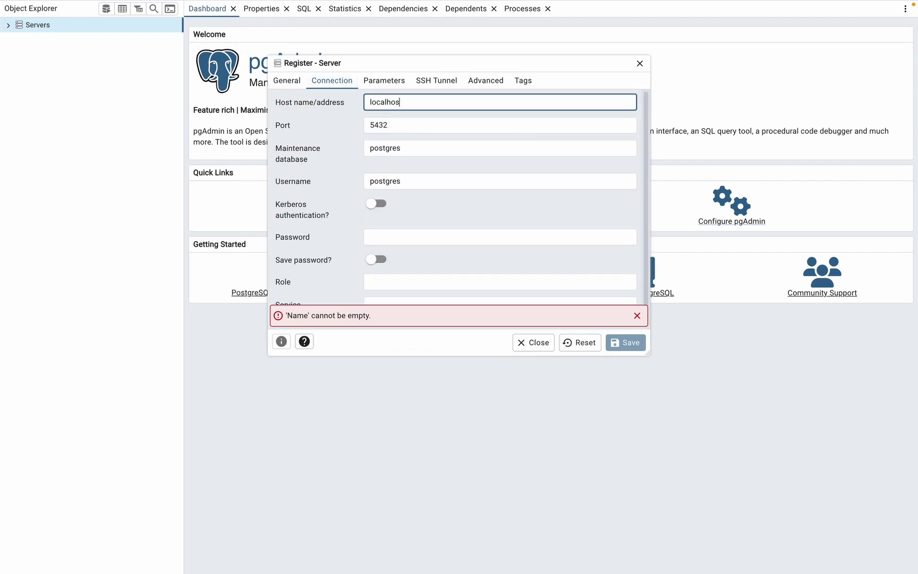
text(t)
key(Tab)
key(Tab)
key(Tab)
key(Tab)
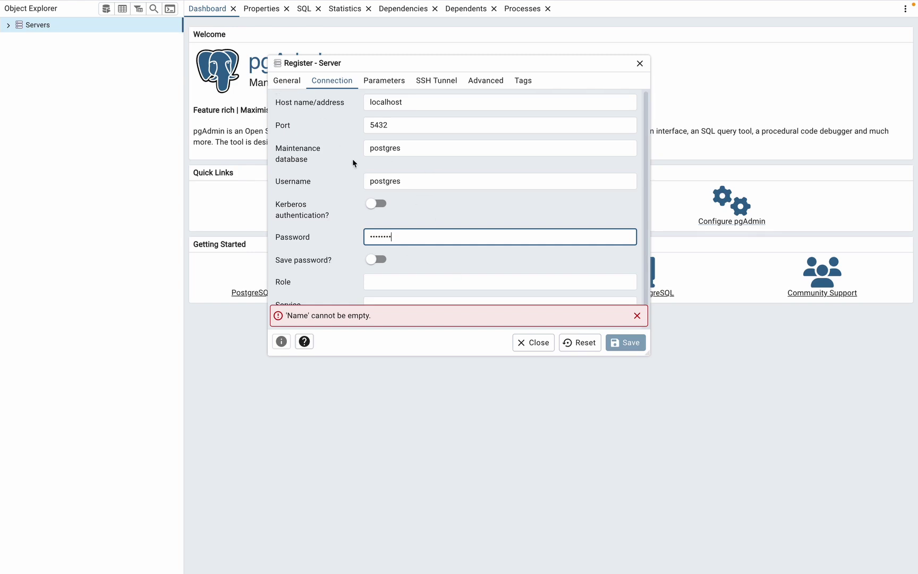
click(286, 81)
text(local)
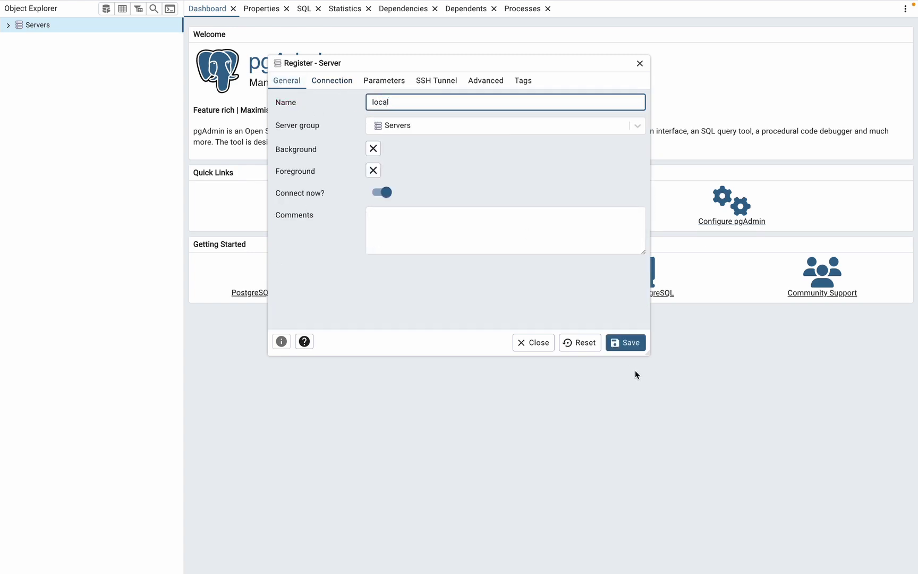
click(633, 343)
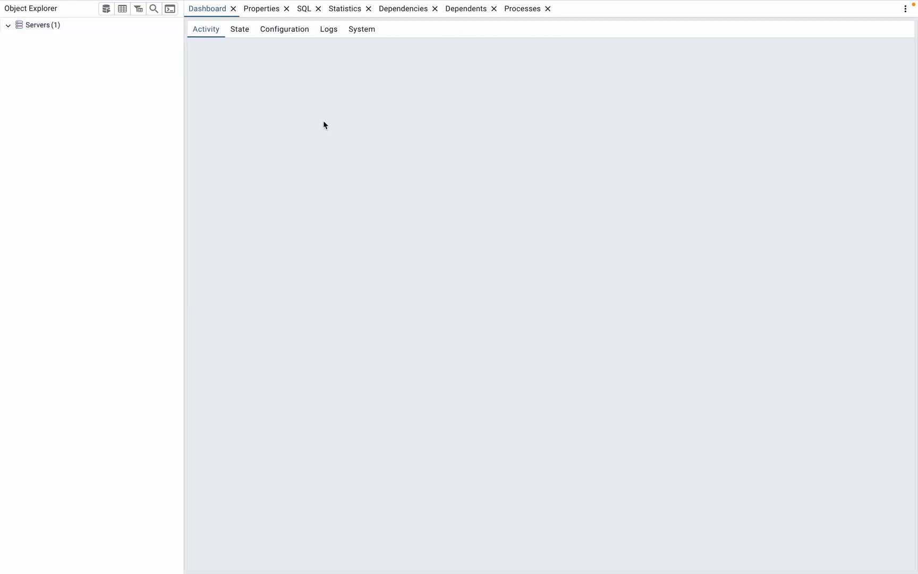
Expand local > Databases, scroll through the 50 databases, and bring up the Databases actions.
click(17, 38)
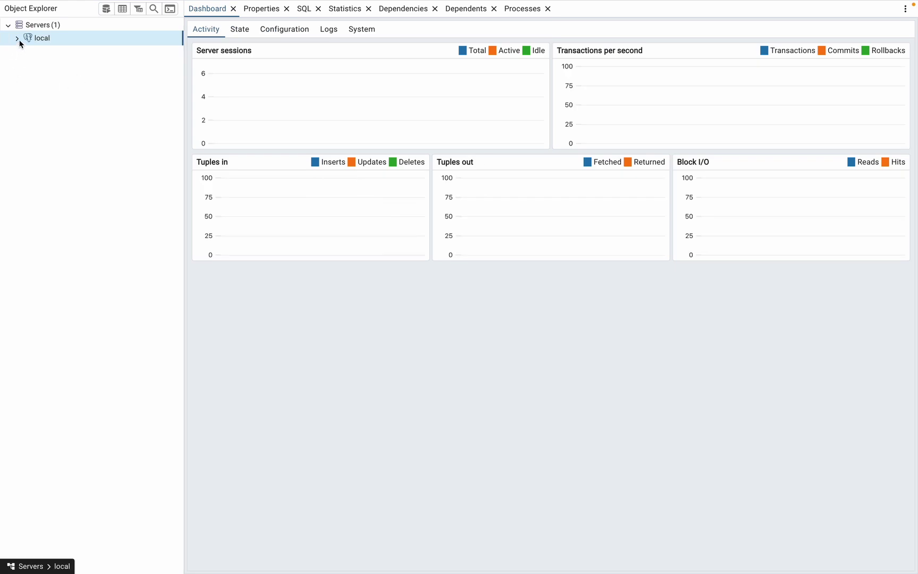
click(26, 51)
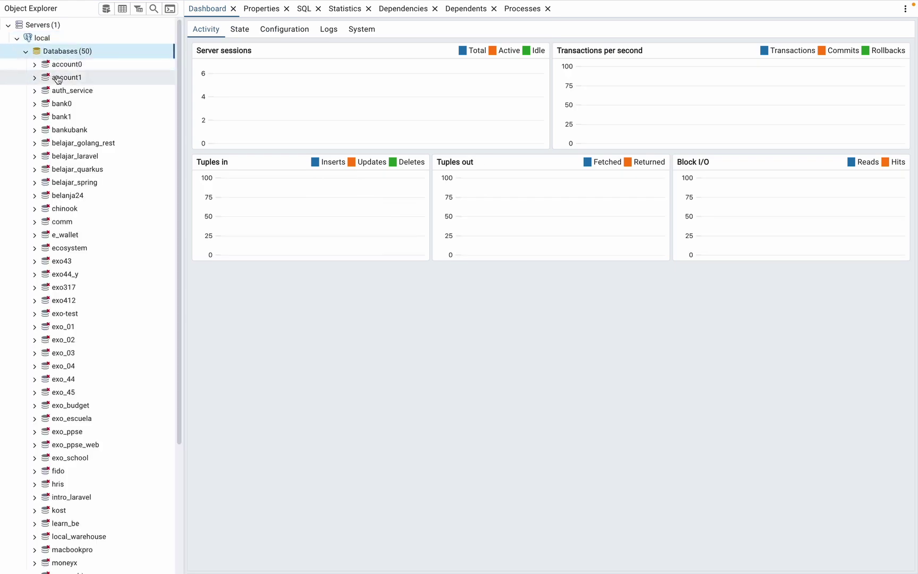
scroll(98, 207, down, 3)
scroll(98, 206, up, 3)
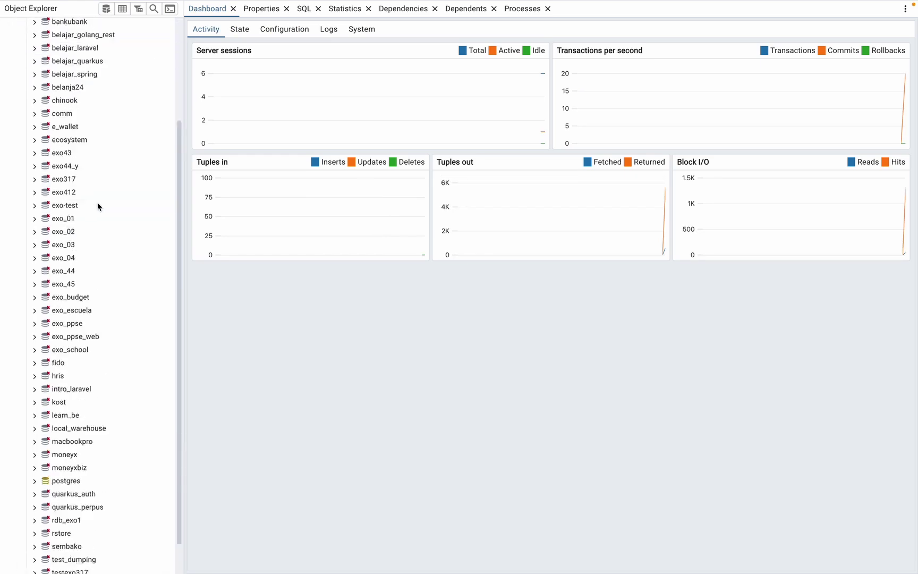
click(26, 53)
click(17, 38)
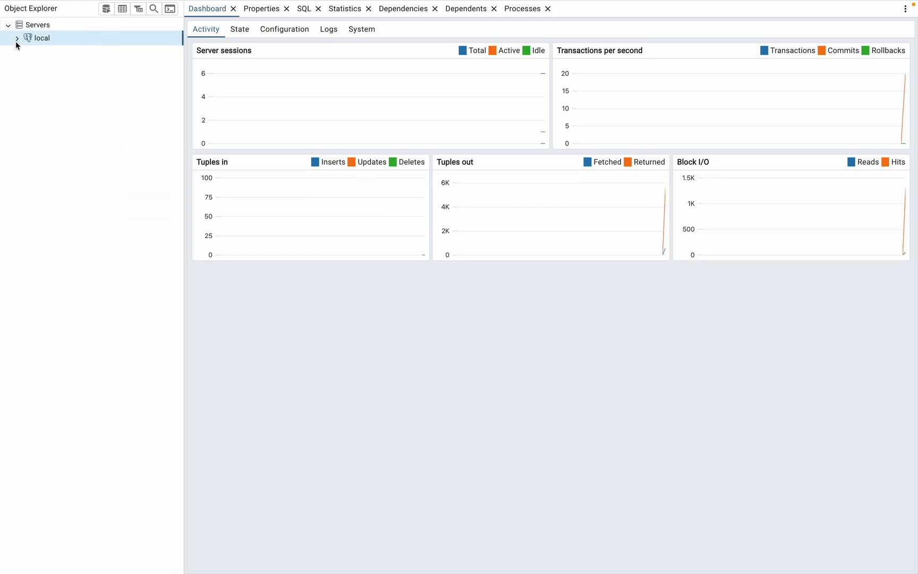
click(17, 38)
click(26, 51)
right_click(140, 52)
Name the new database absensi, add comment 'fdsfd', and attempt to save it.
mouse_move(192, 63)
click(250, 66)
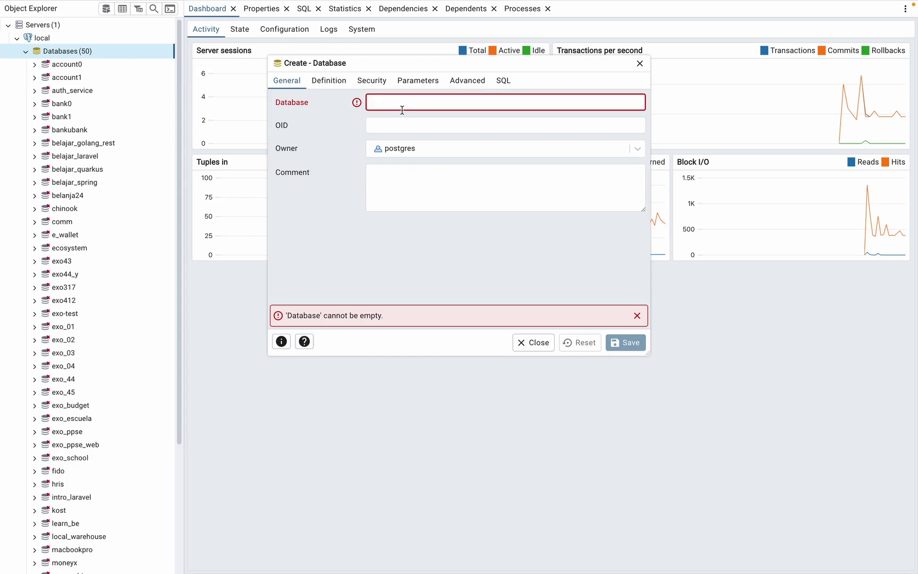
text(absensi)
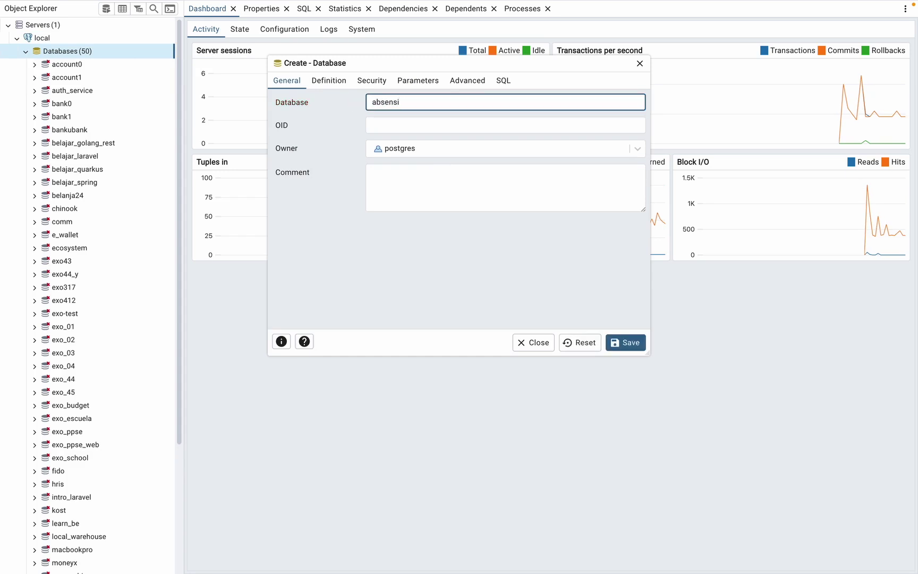
click(473, 184)
click(452, 121)
click(467, 181)
text(f)
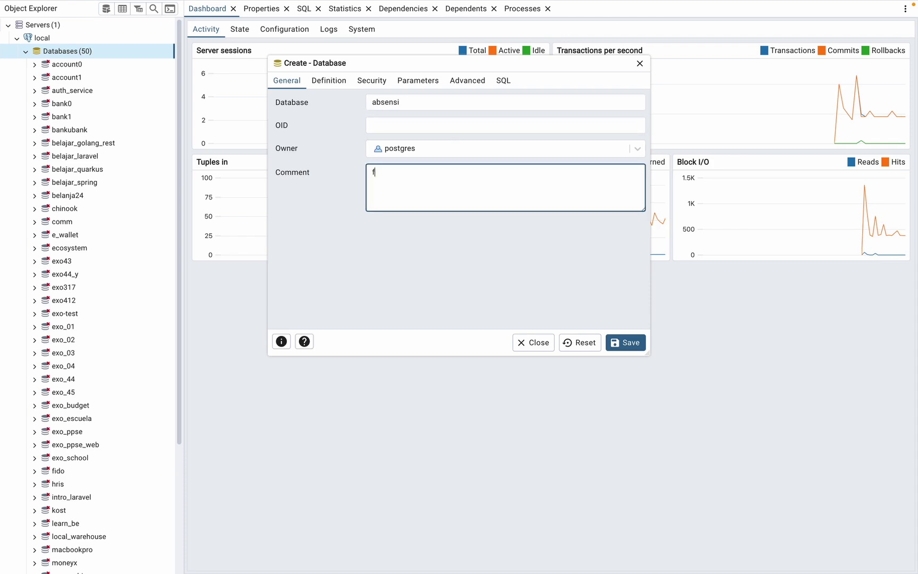
text(dsfd)
click(629, 345)
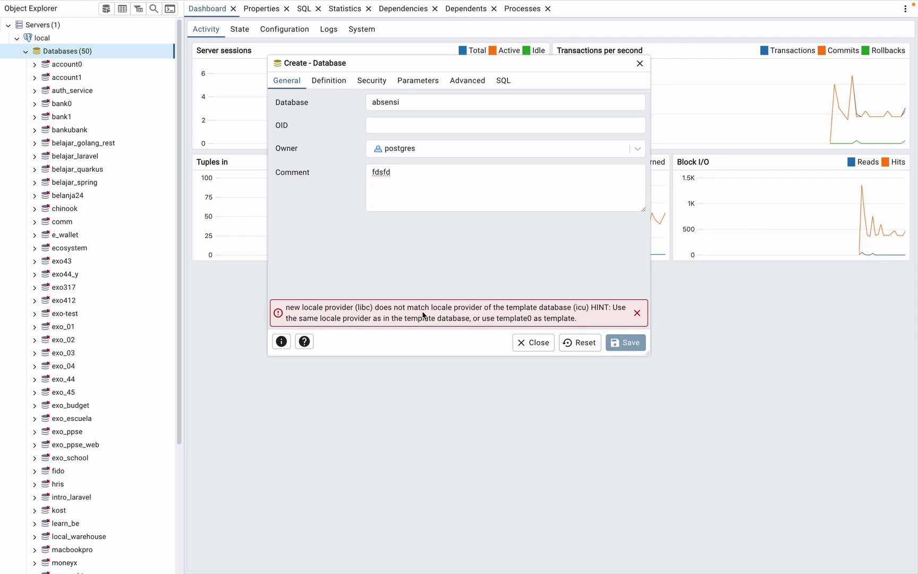
On Definition, keep libc as locale provider, mark it as a template, and retry saving.
click(329, 80)
scroll(389, 157, down, 2)
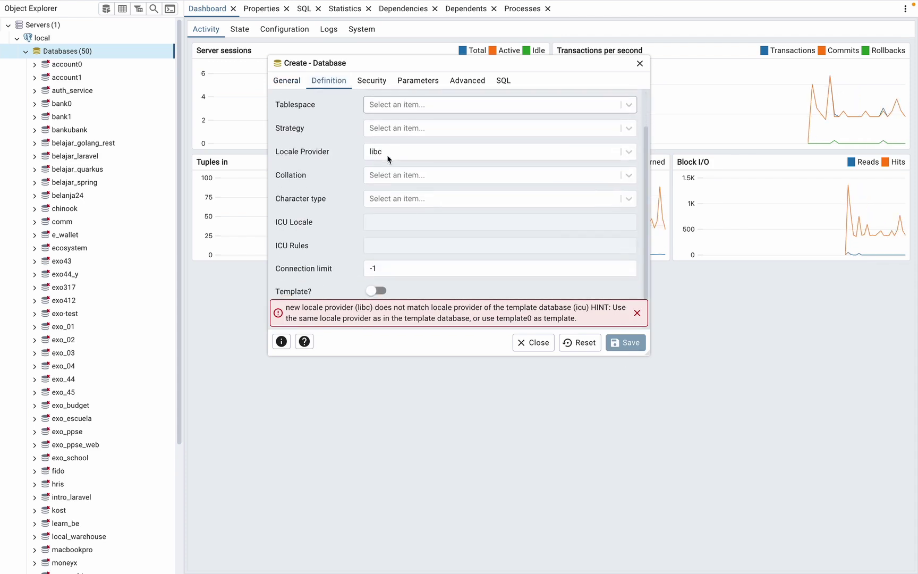
click(407, 154)
click(407, 193)
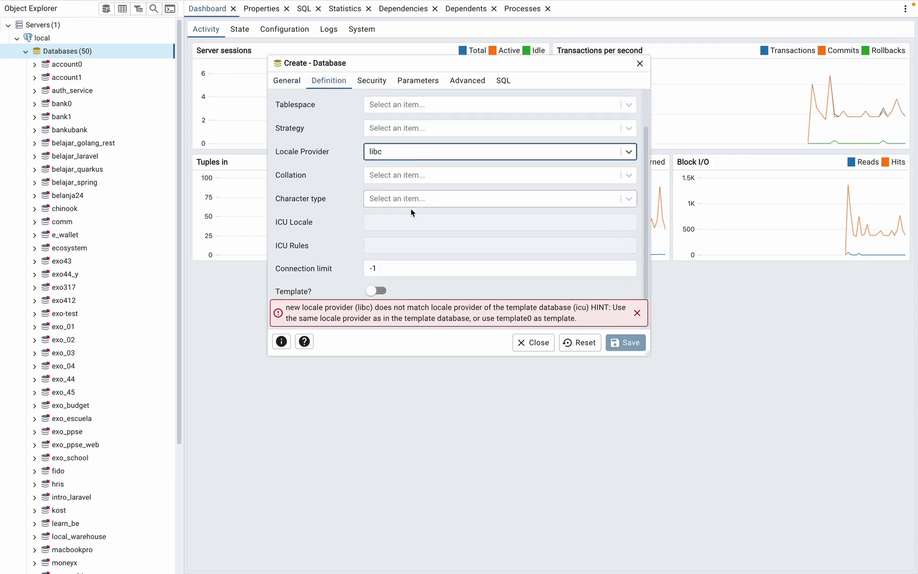
scroll(413, 215, down, 1)
click(438, 148)
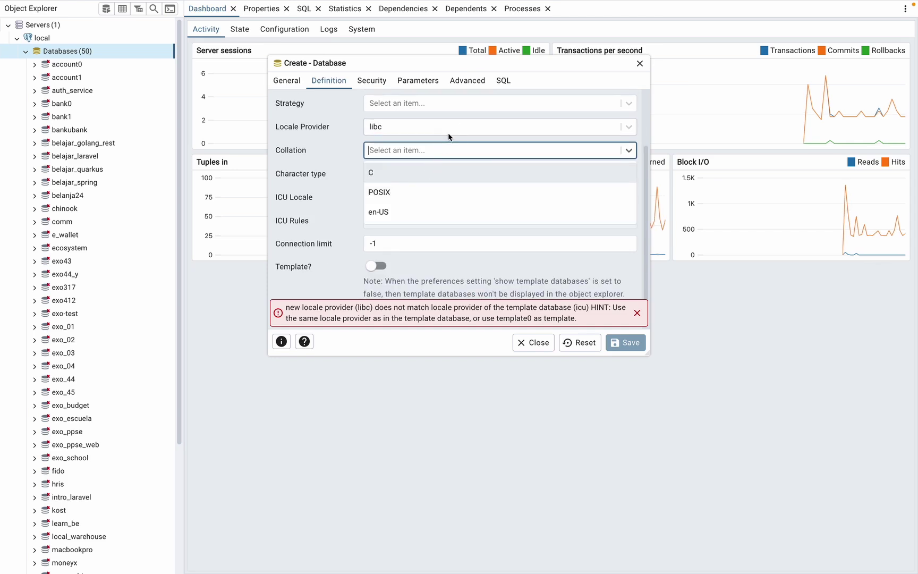
click(448, 132)
key(Escape)
click(373, 267)
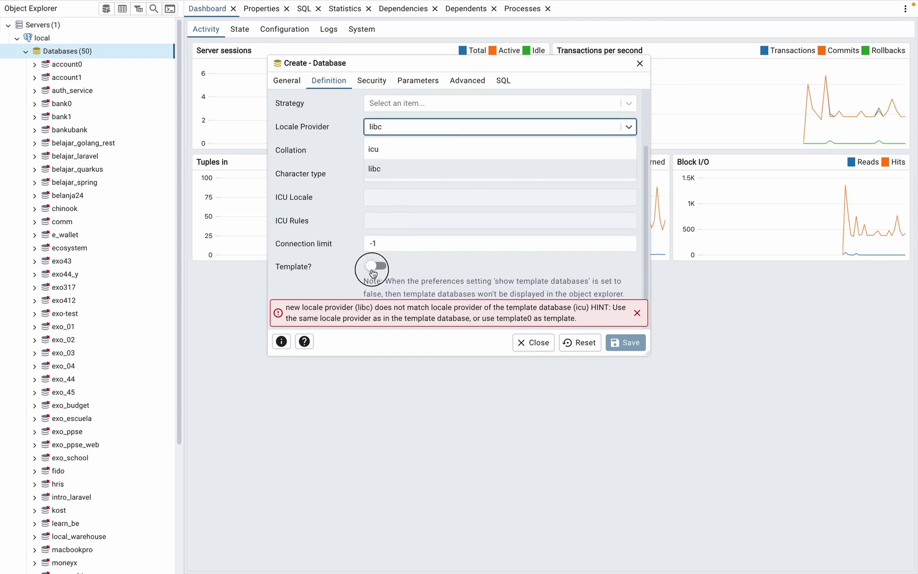
scroll(393, 207, up, 2)
scroll(393, 207, down, 2)
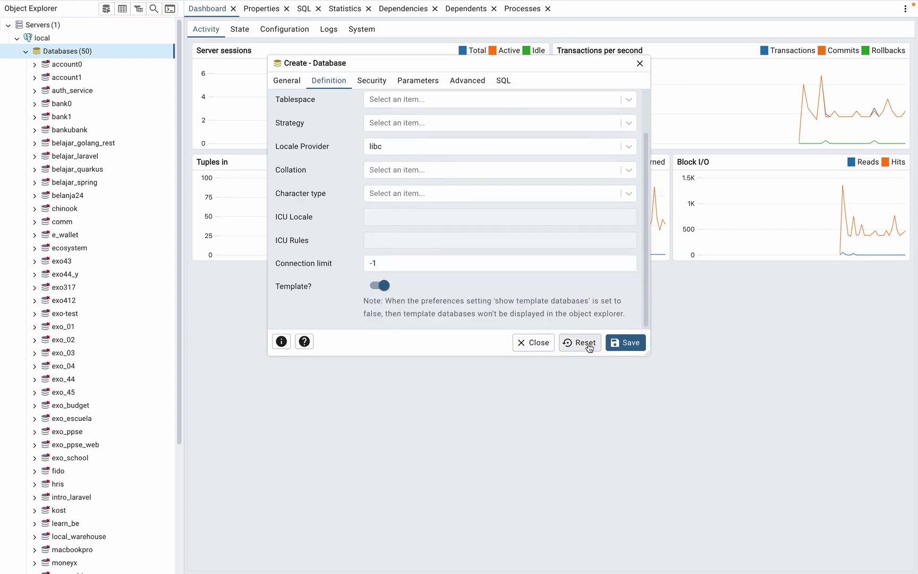
click(620, 342)
Choose template0 as the template and create the absensi database.
scroll(462, 276, down, 1)
scroll(461, 270, up, 3)
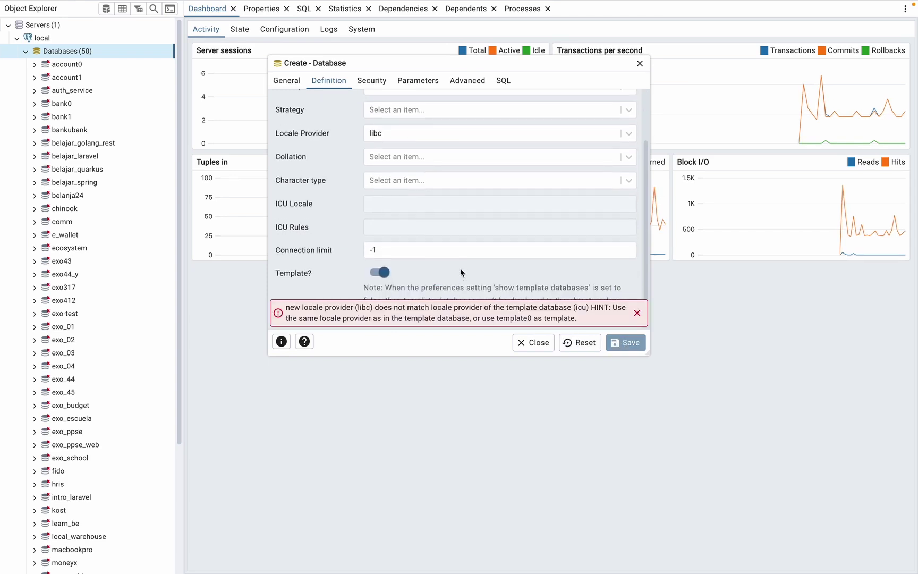
click(484, 126)
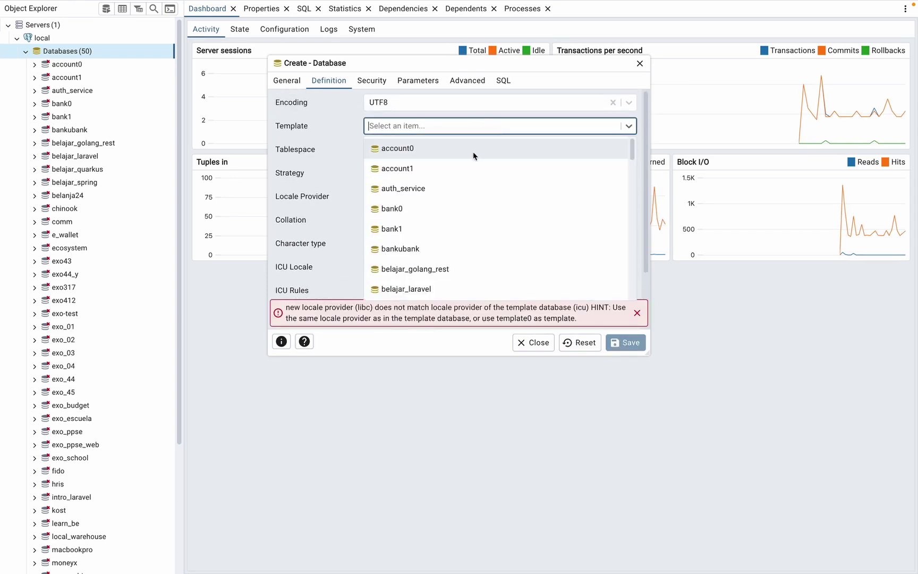
scroll(463, 183, down, 12)
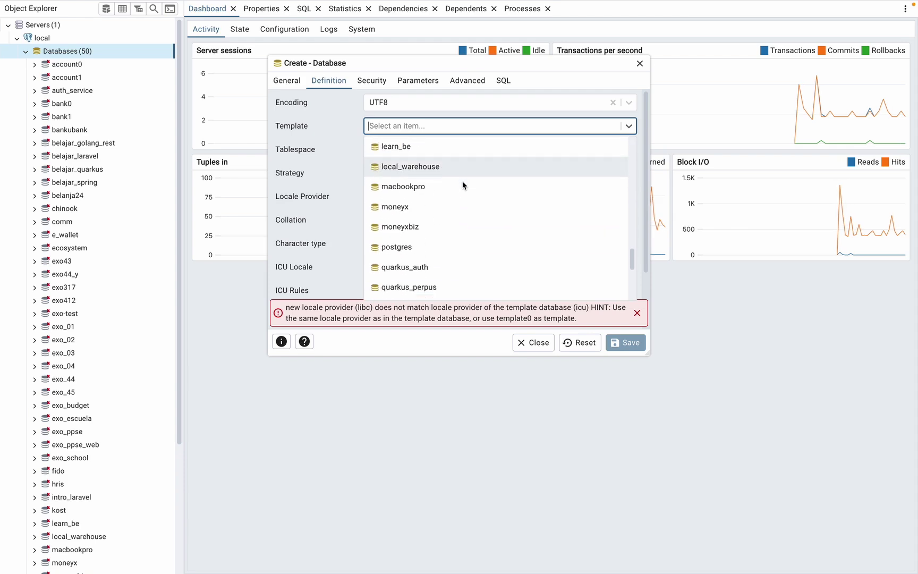
text(temp)
click(398, 149)
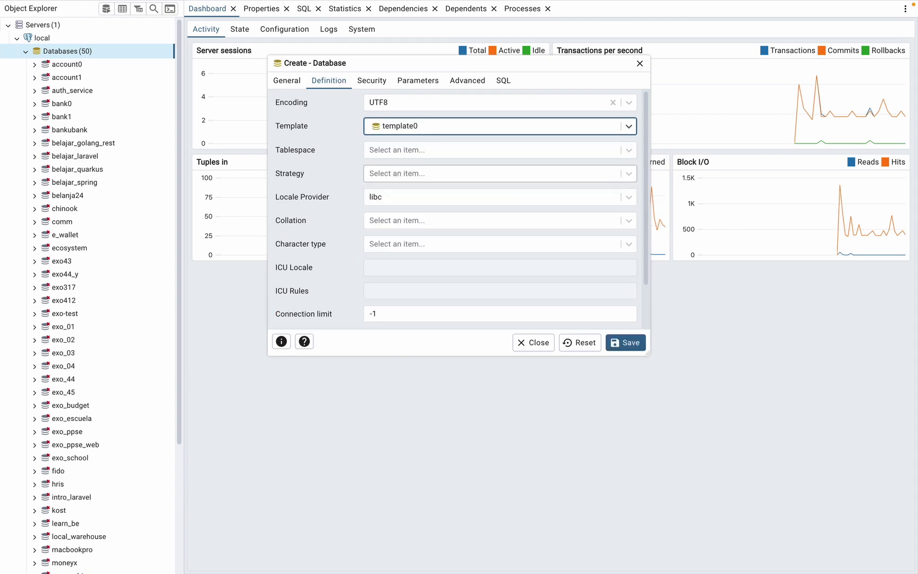
scroll(465, 260, down, 3)
scroll(466, 256, up, 3)
click(619, 346)
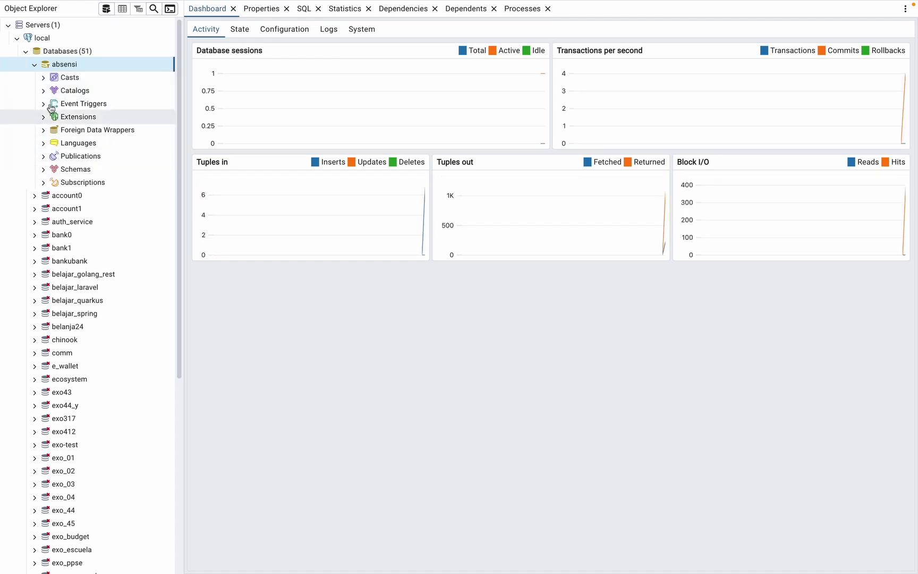
Open a Query Tool connected to the absensi database.
right_click(75, 65)
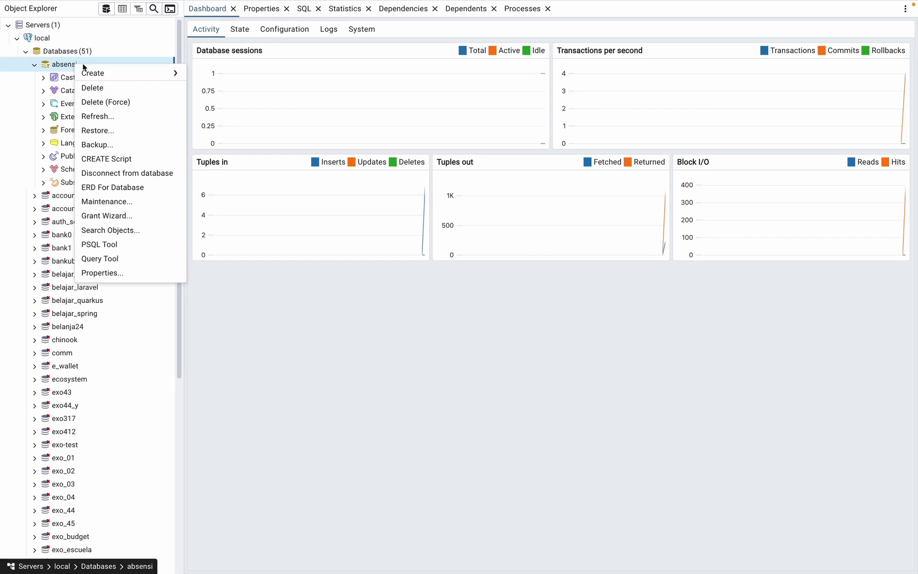
mouse_move(131, 76)
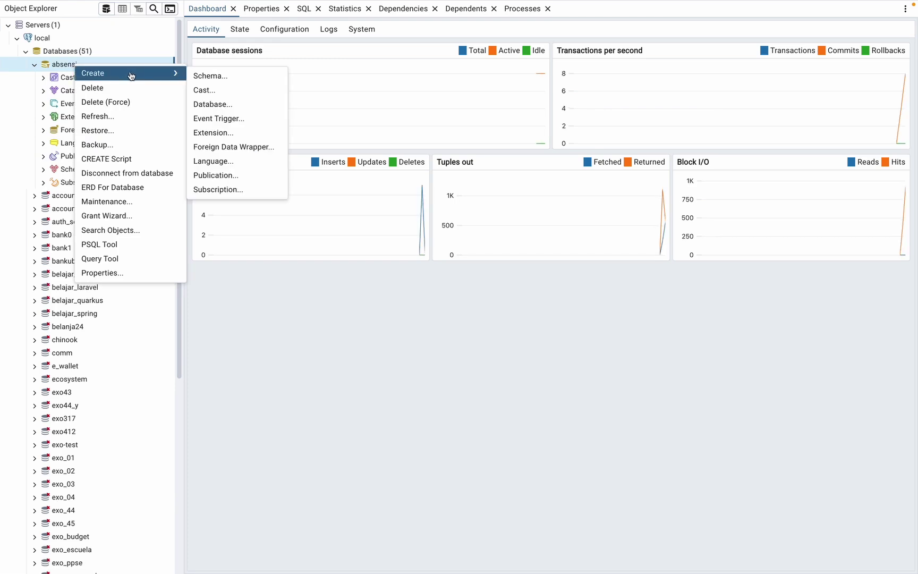
click(132, 259)
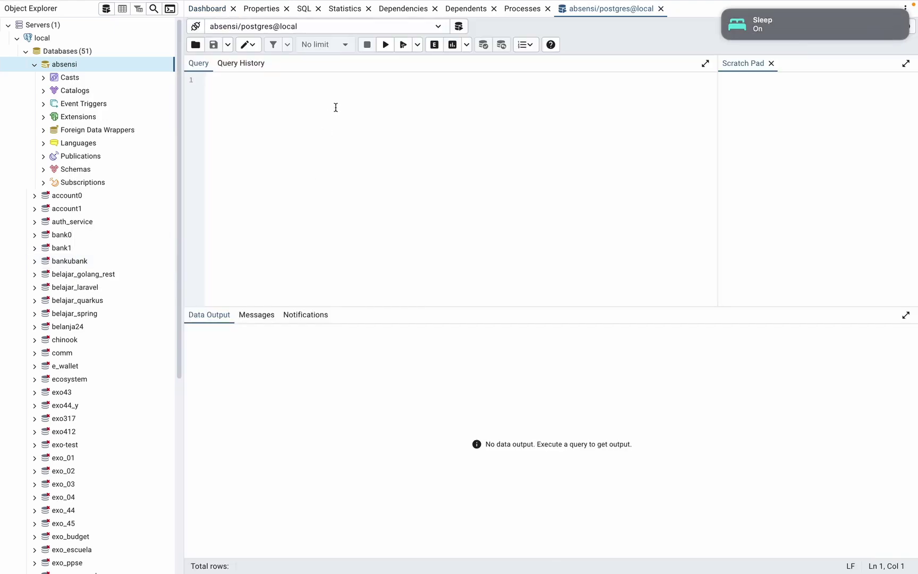
Load master-dump.sql from Desktop > 1.0.0 into the query editor.
click(195, 45)
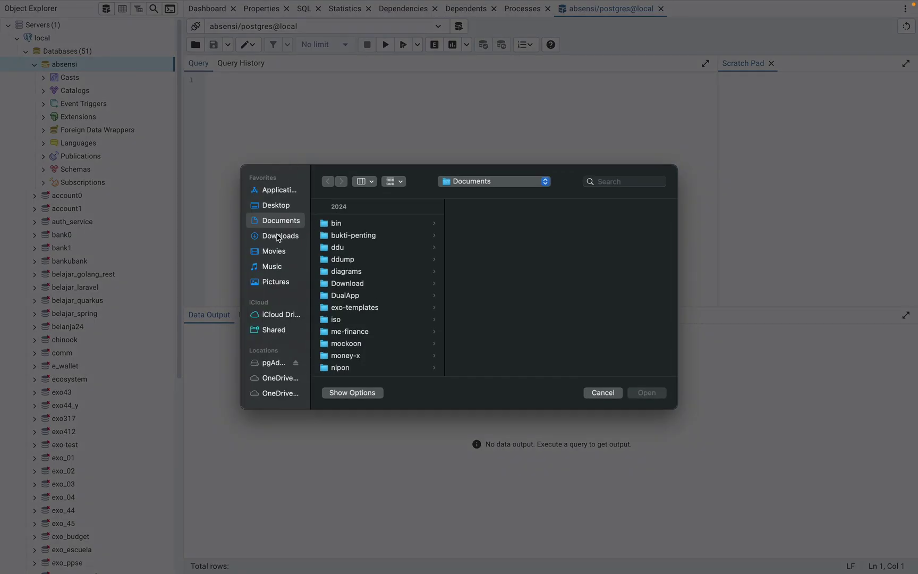
click(277, 235)
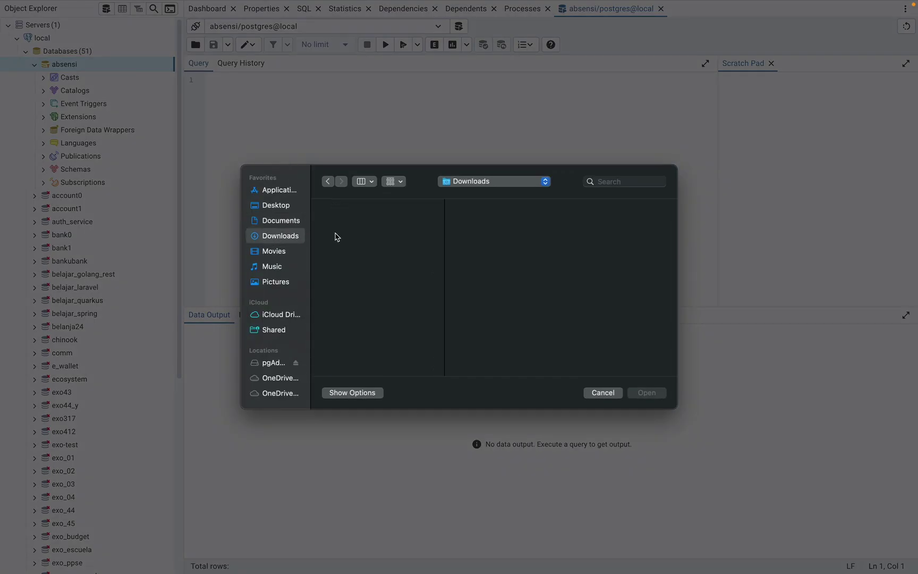
click(283, 223)
click(284, 206)
click(376, 226)
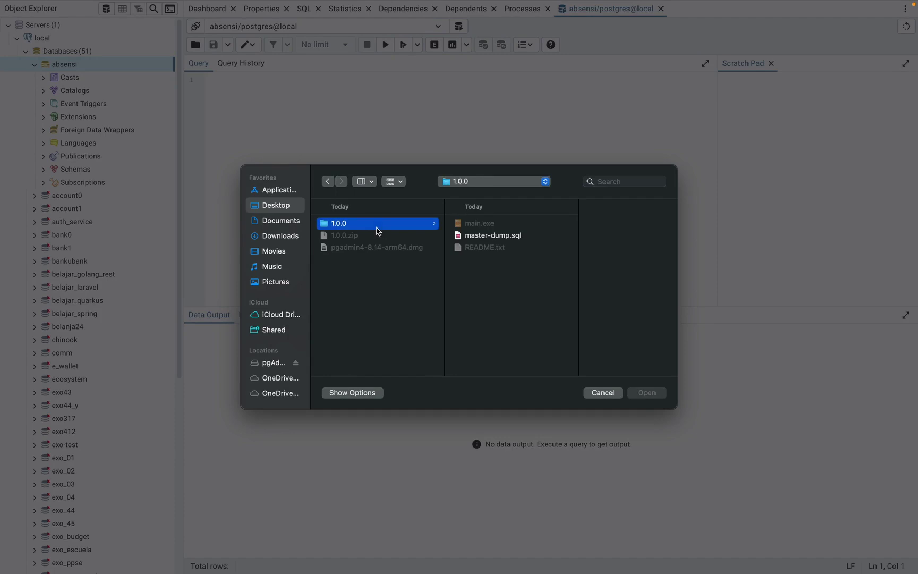
click(493, 235)
click(646, 392)
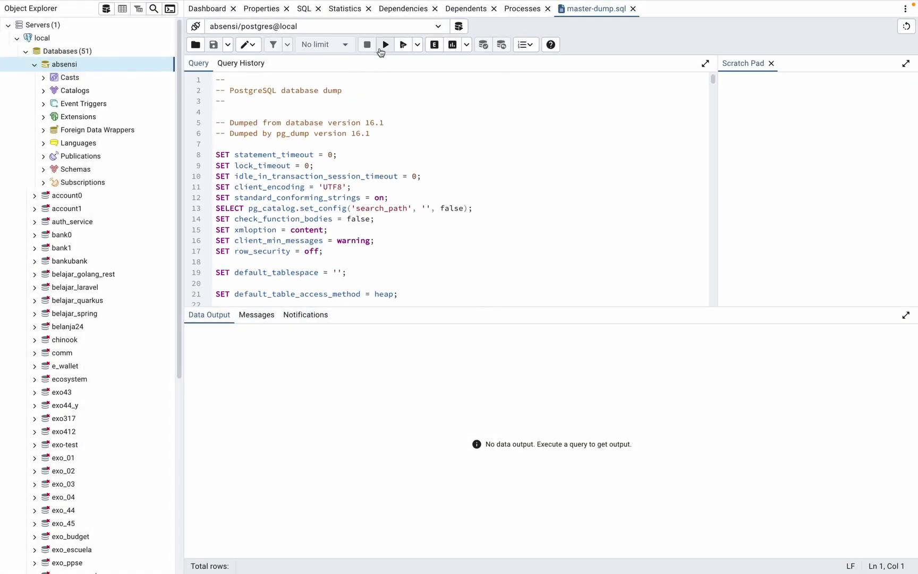
Run the dump script and expand absensi's Schemas > public > Tables down to users.
click(386, 44)
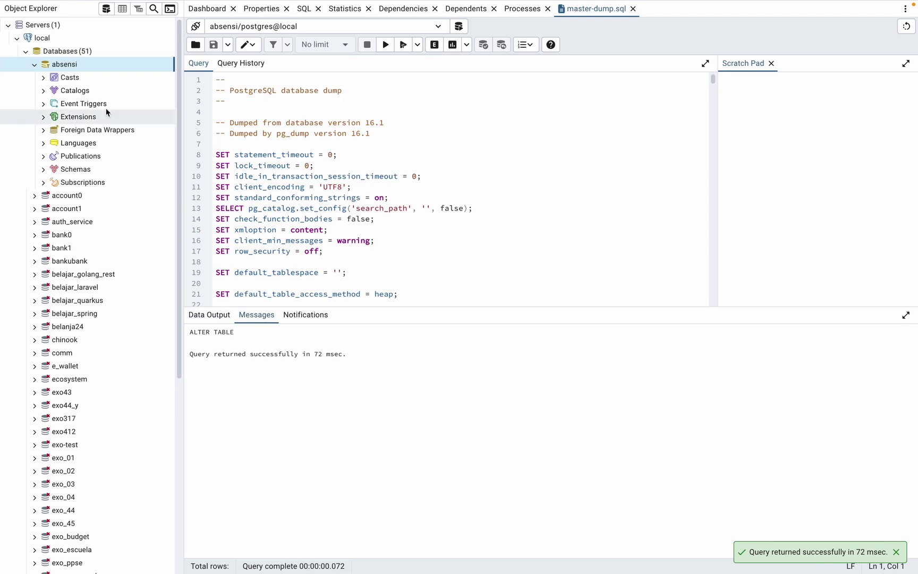
click(46, 170)
click(53, 182)
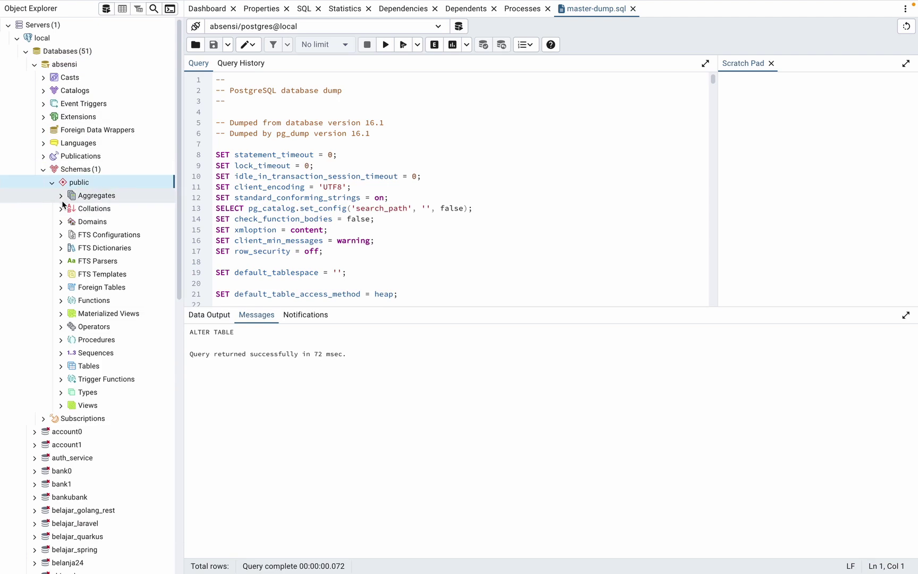
click(87, 366)
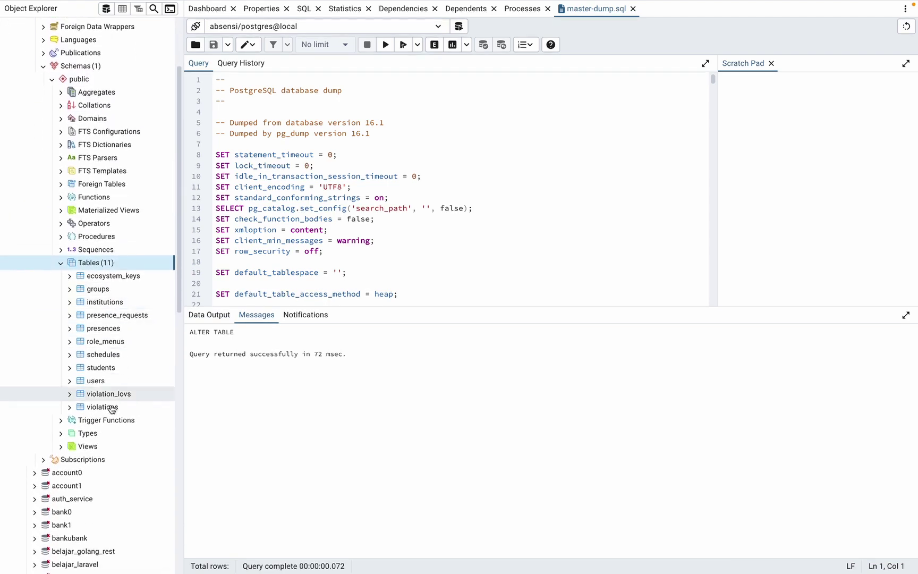
click(96, 381)
double_click(114, 383)
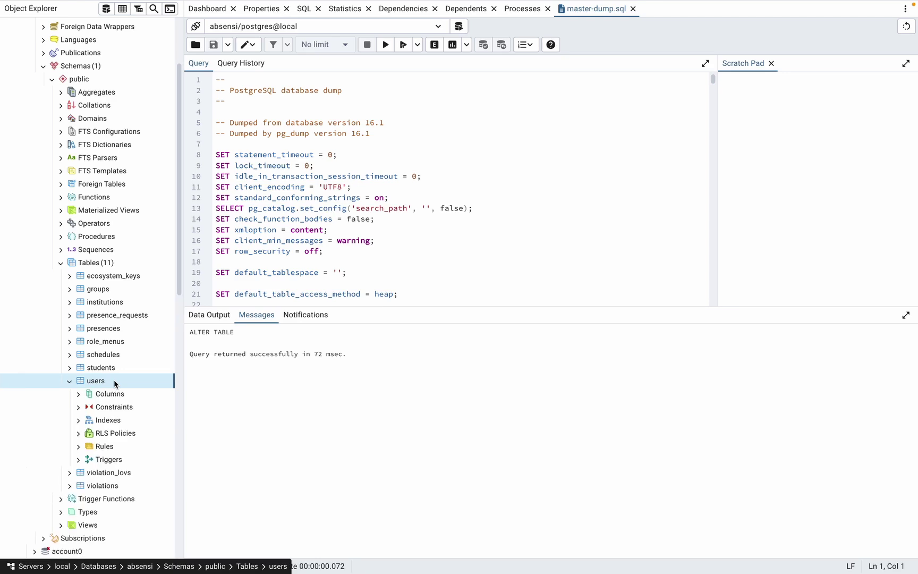
Clear the README text selection on the other desktop, then show the users table's columns.
key(ctrl+Left)
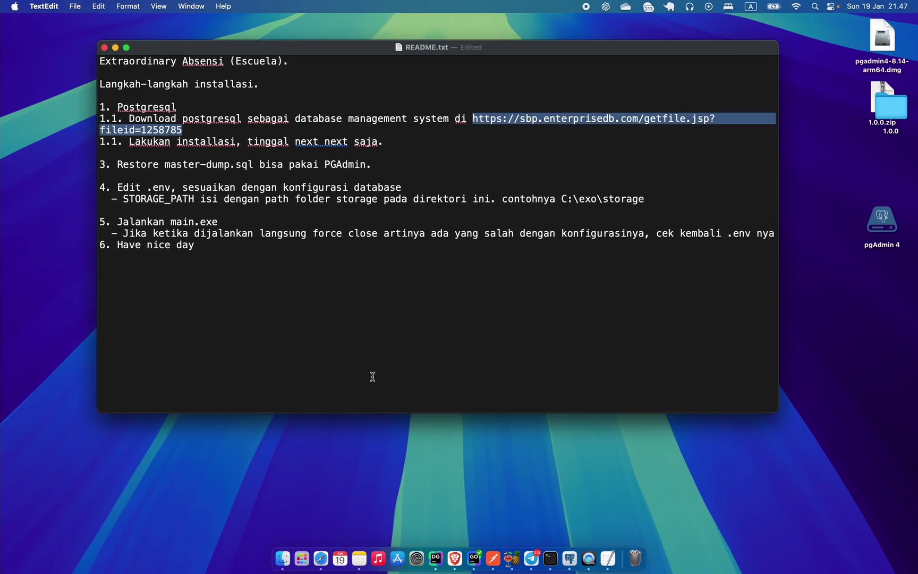
click(354, 331)
key(ctrl+Right)
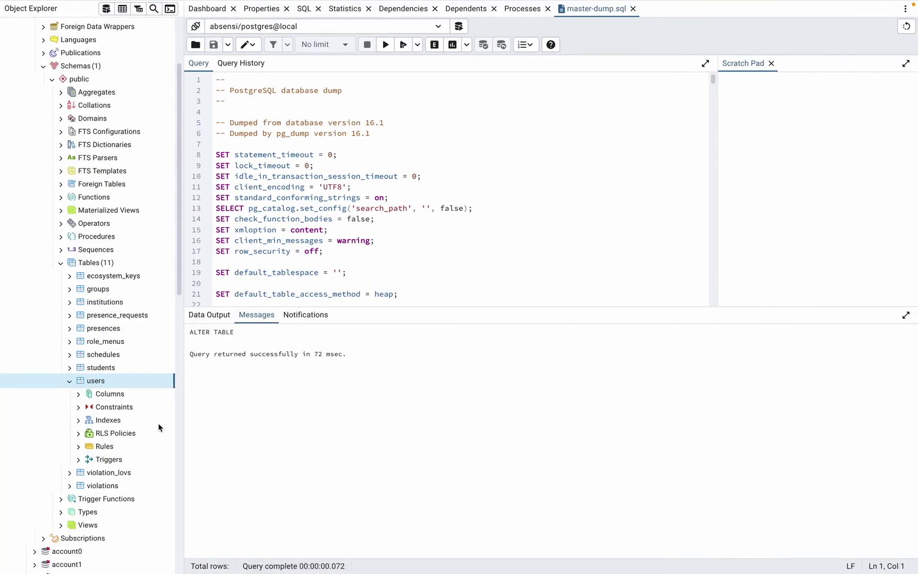
click(84, 394)
View the first 100 rows of users, then switch to the README.txt desktop.
right_click(113, 382)
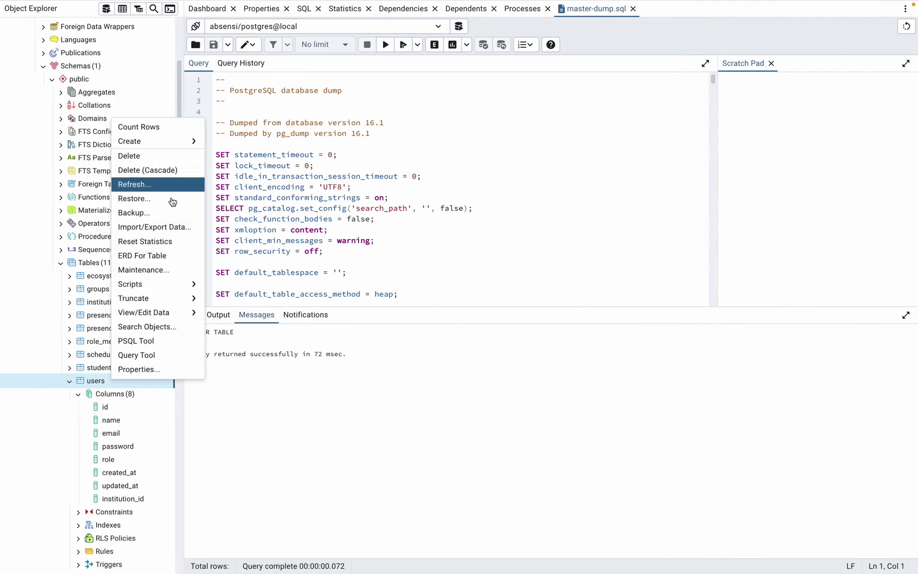
mouse_move(185, 314)
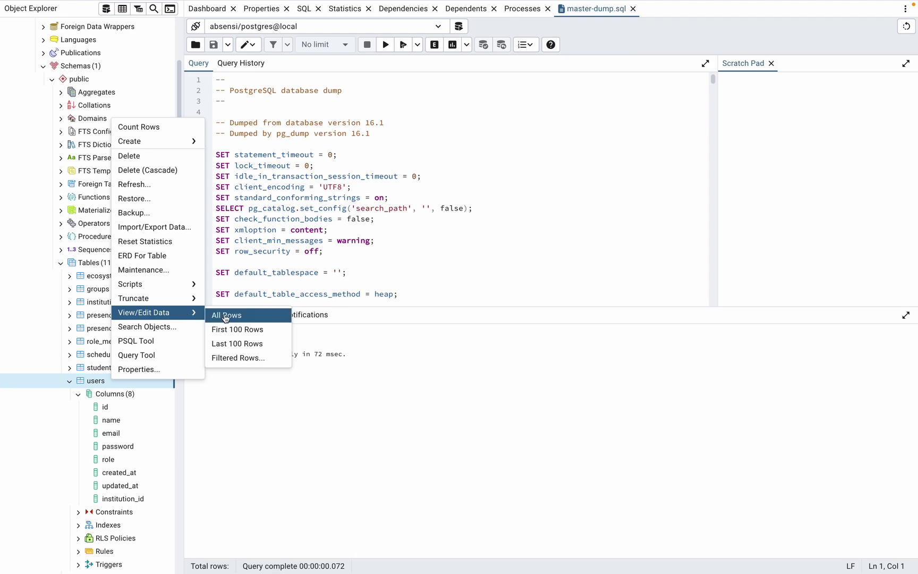
click(240, 331)
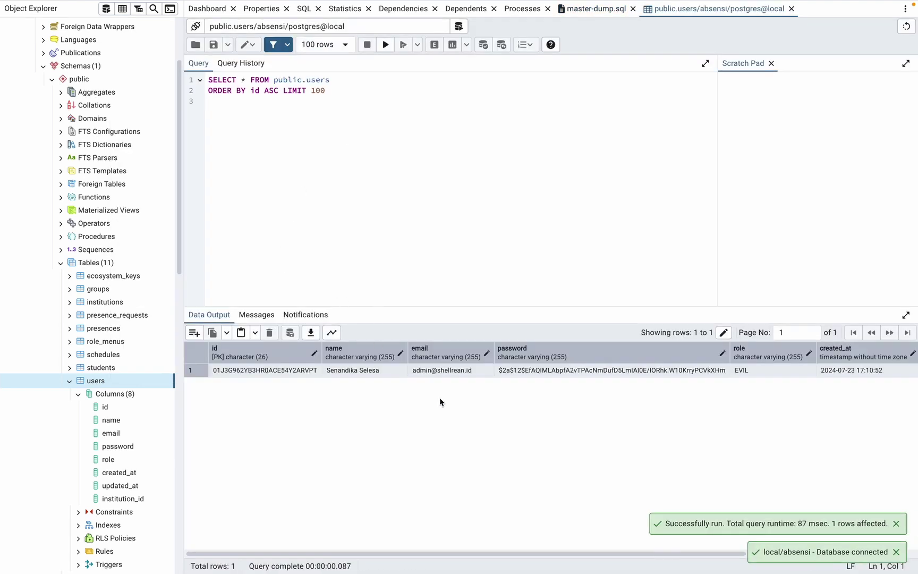
key(ctrl+Left)
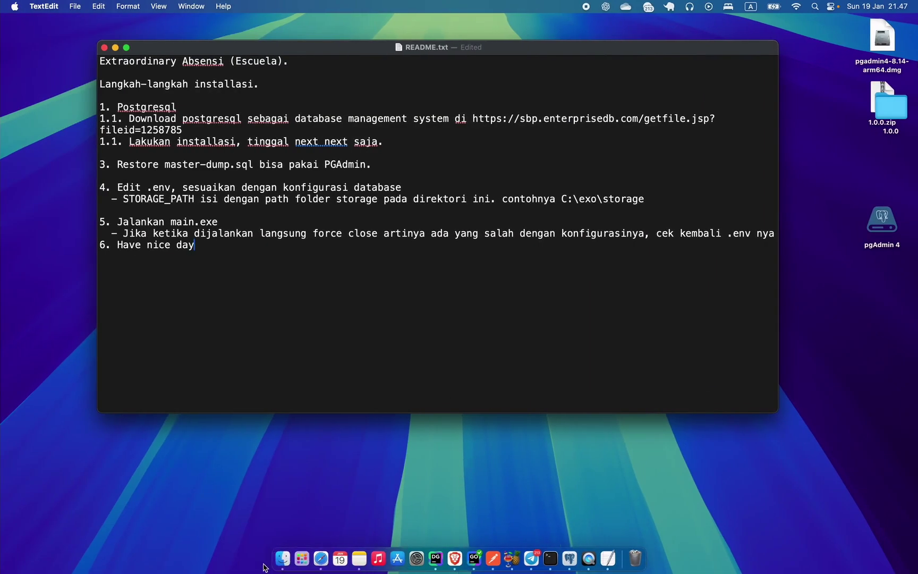
Select the 1.0.0 folder in Finder and launch Visual Studio Code from Launchpad.
click(282, 558)
click(392, 254)
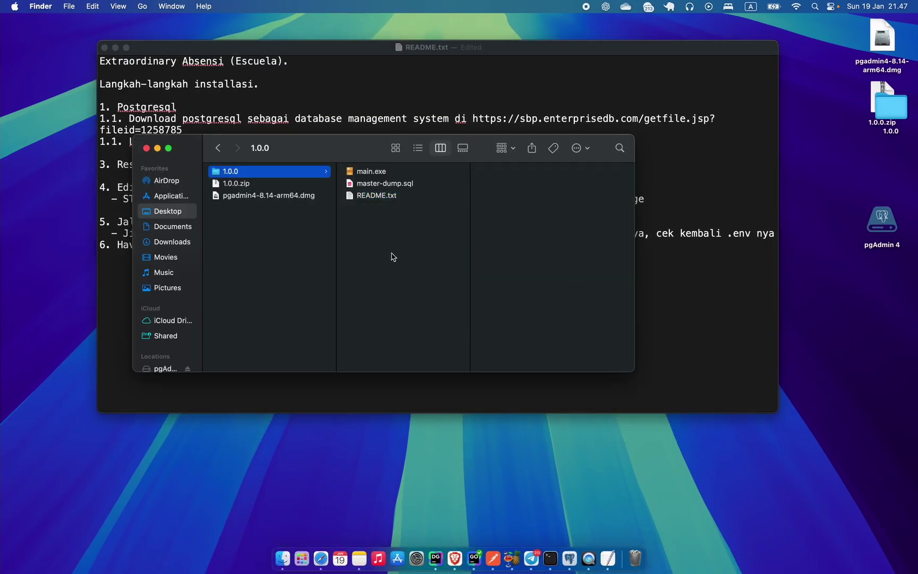
right_click(402, 308)
click(302, 557)
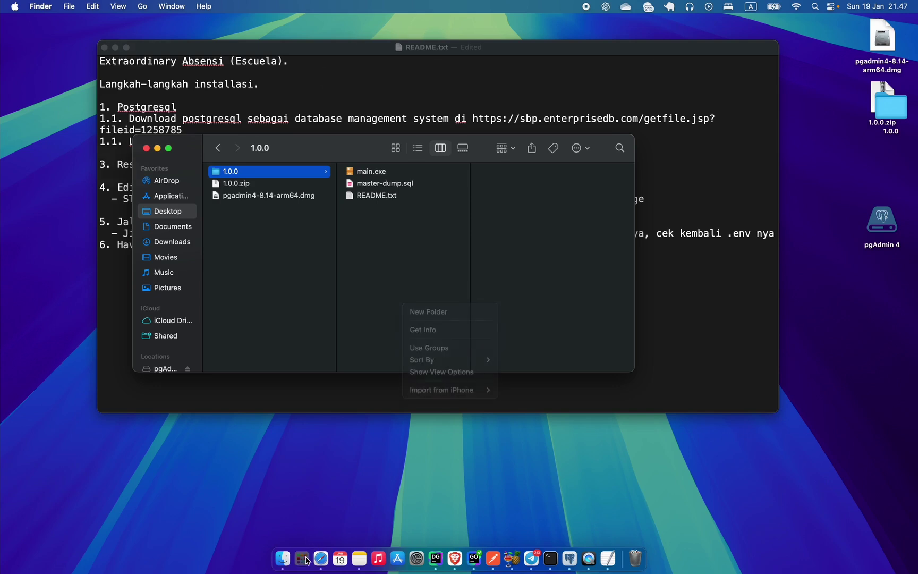
scroll(326, 502, left, 3)
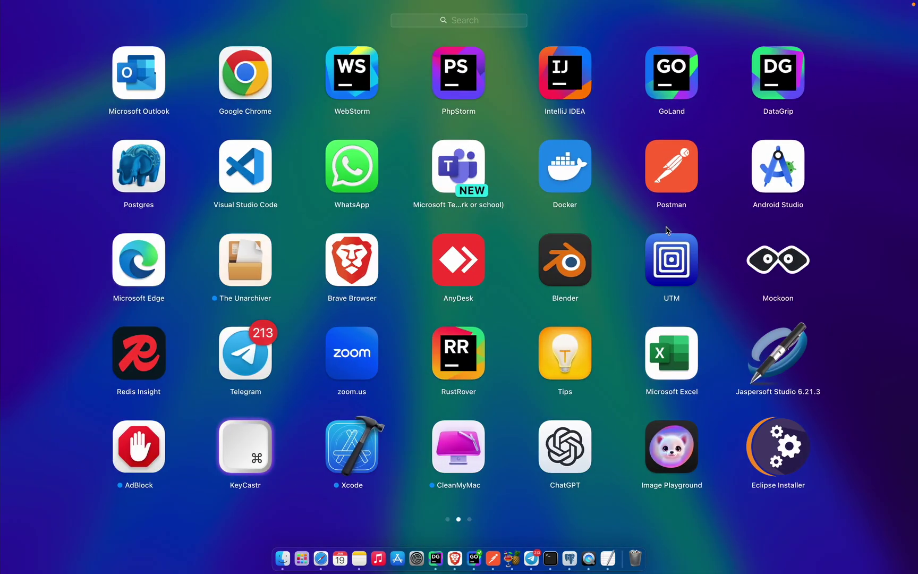
click(246, 174)
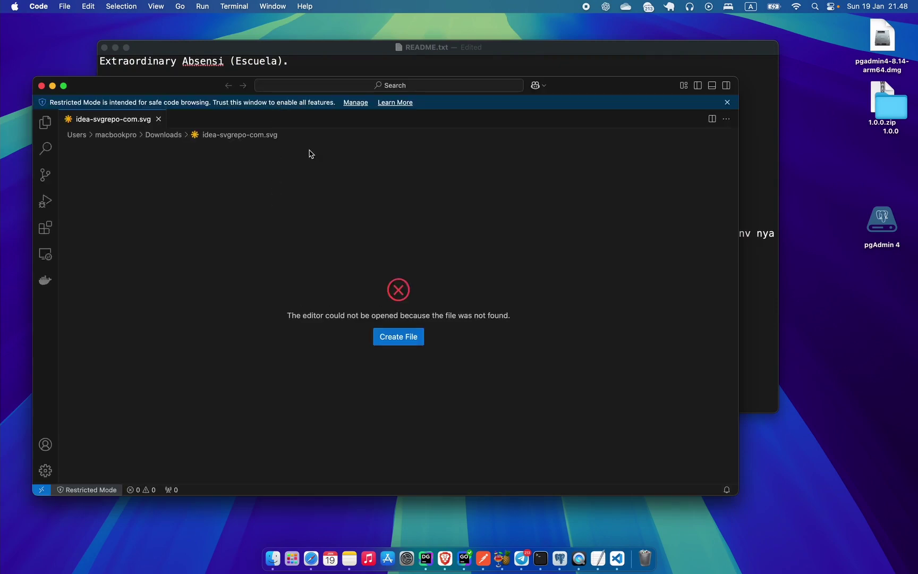
Open the 1.0.0 folder in VS Code in restricted mode and open its .env file.
click(272, 558)
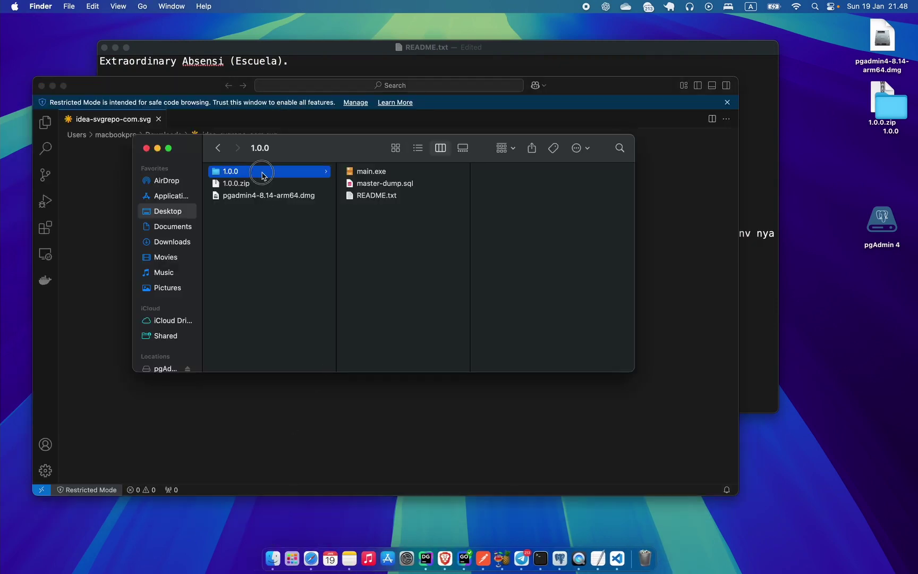
drag(260, 171, 270, 419)
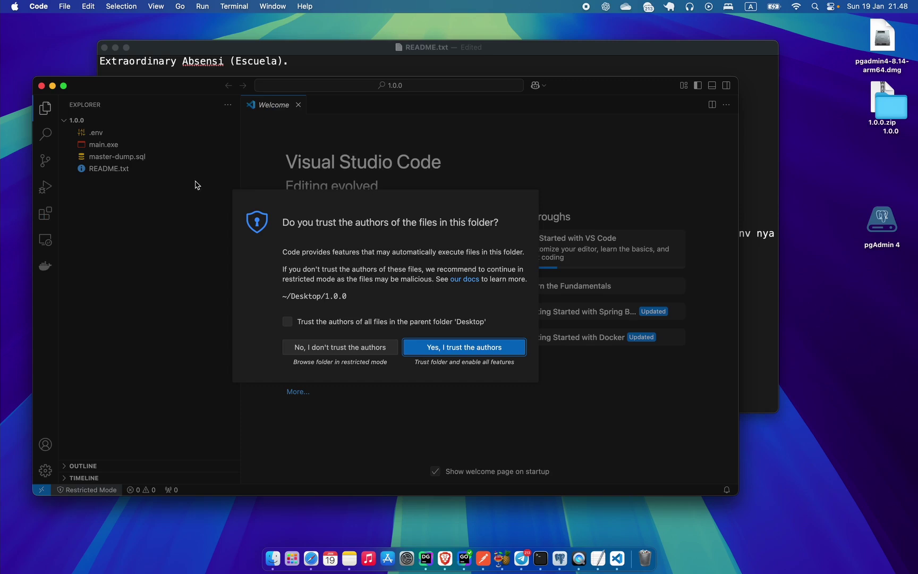
click(349, 348)
click(103, 149)
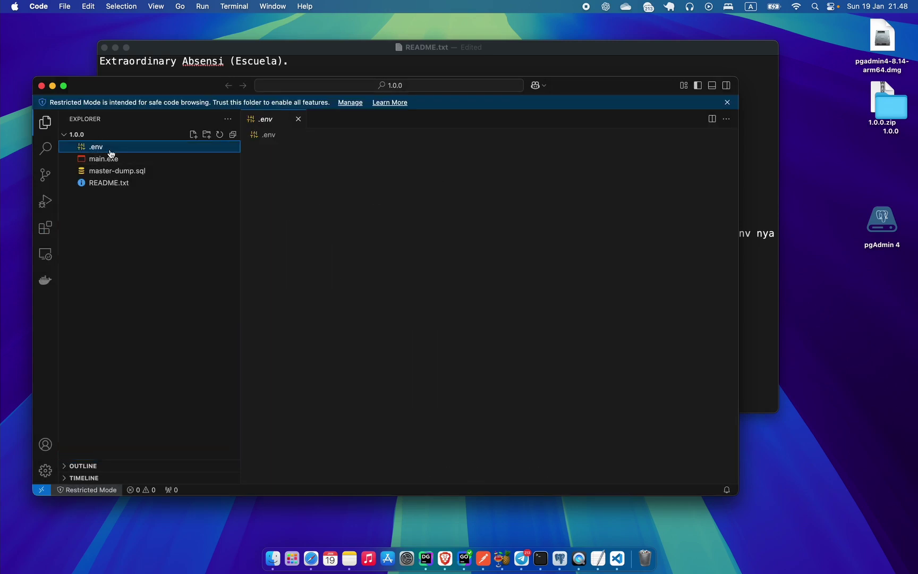
Zoom the editor and select the DB_USER, DB_PASS and DB_NAME (exo) values.
key(super+equal)
key(super+equal)
key(super+equal)
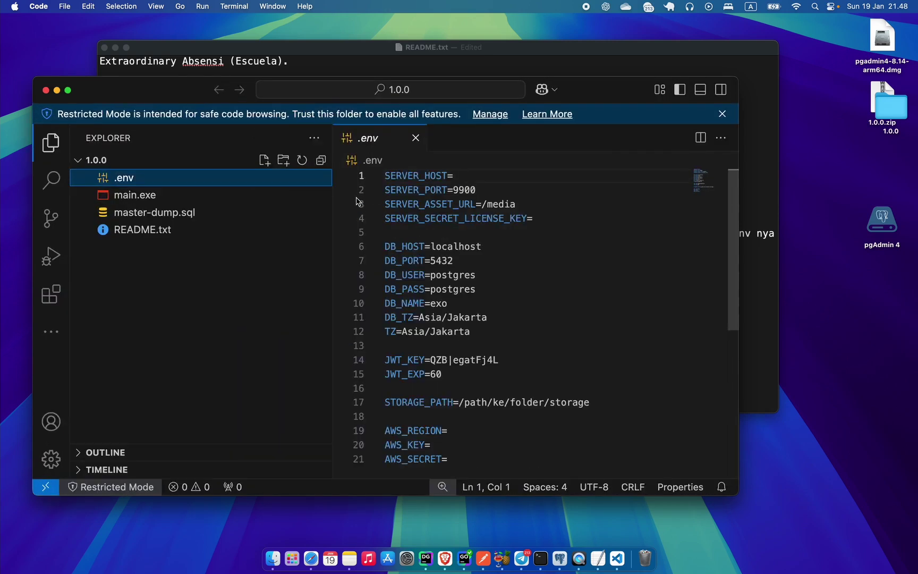
scroll(373, 317, down, 2)
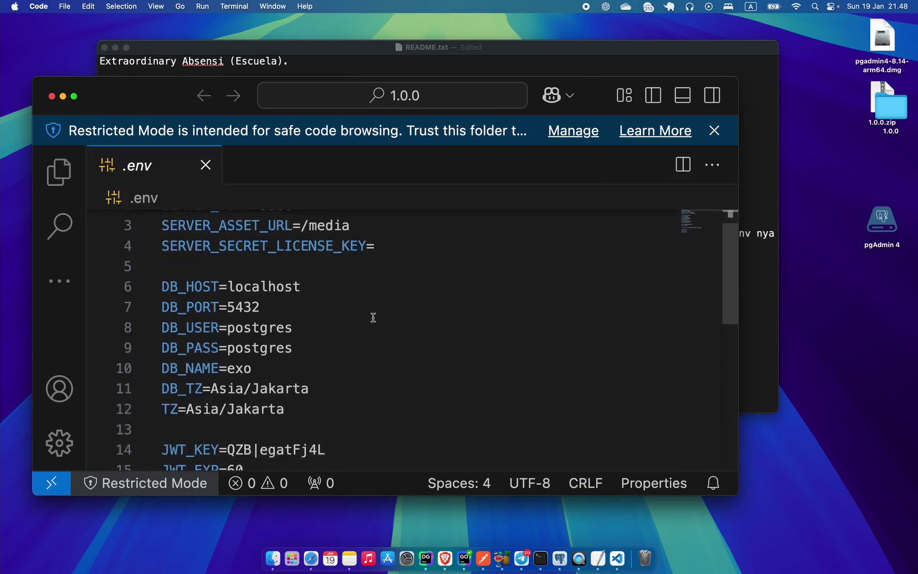
double_click(247, 329)
double_click(245, 348)
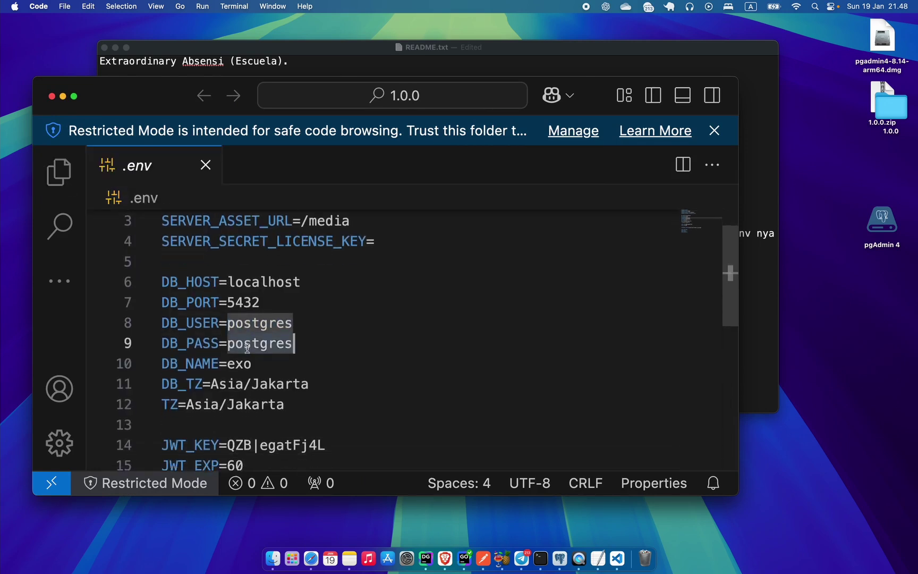
scroll(245, 349, down, 1)
double_click(240, 332)
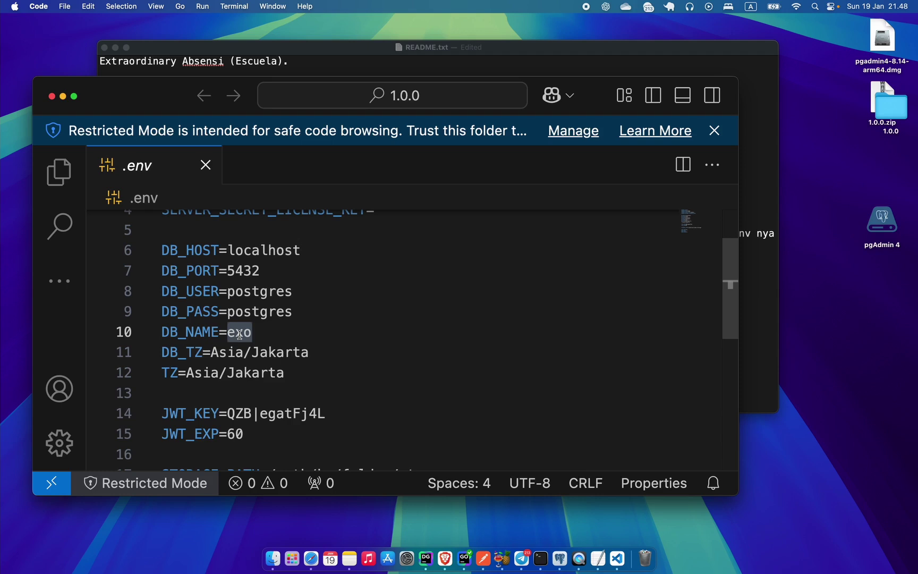
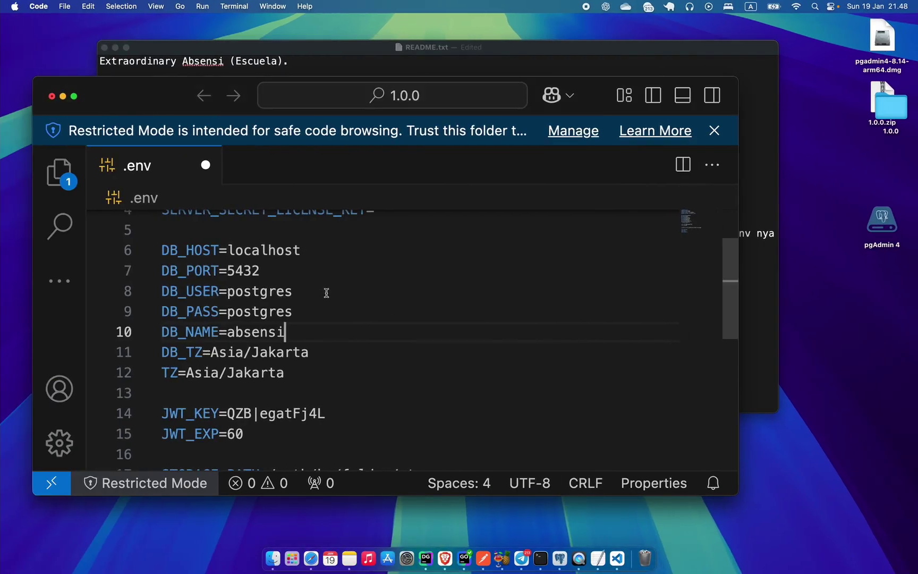
Look over the placeholder storage path on line 17 of .env.
scroll(315, 299, down, 3)
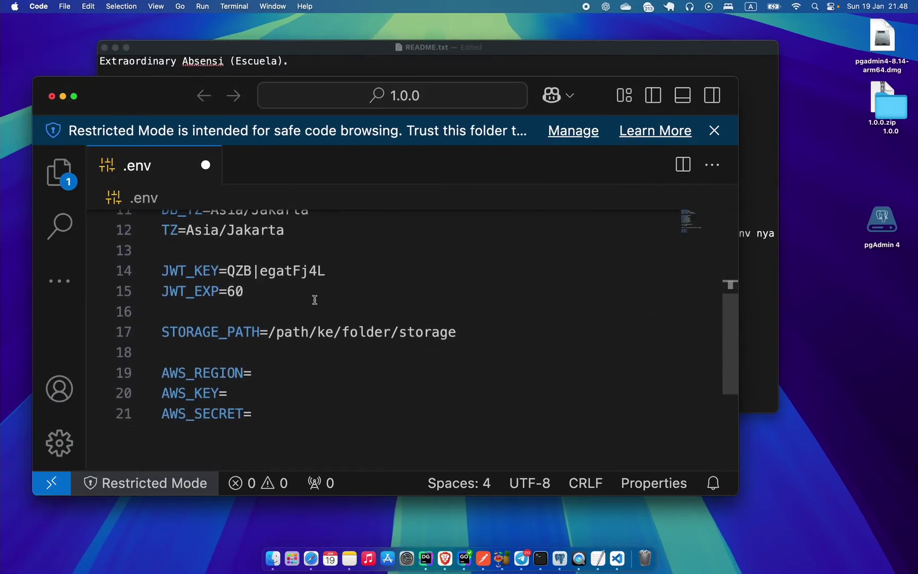
drag(271, 337, 494, 344)
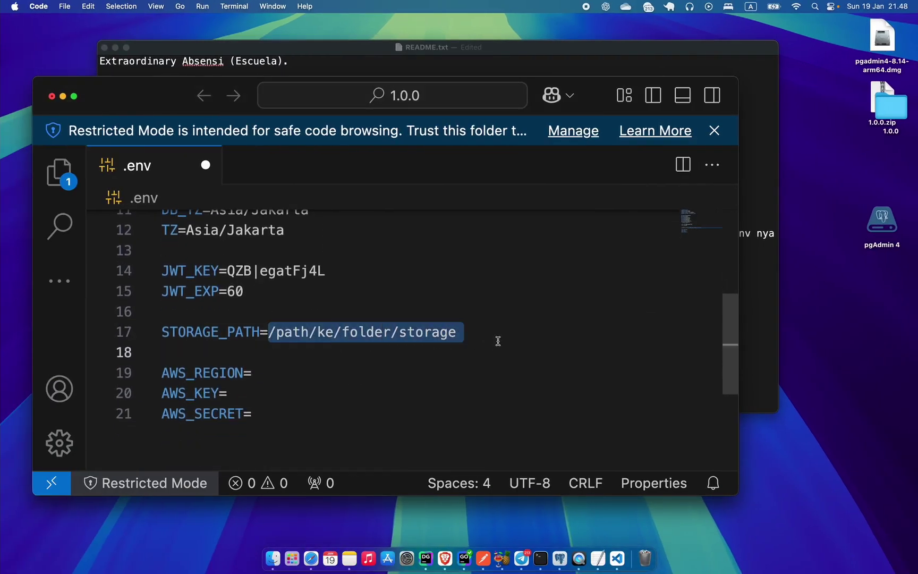
click(495, 334)
Create a new folder named storage inside the 1.0.0 folder in Finder.
click(269, 570)
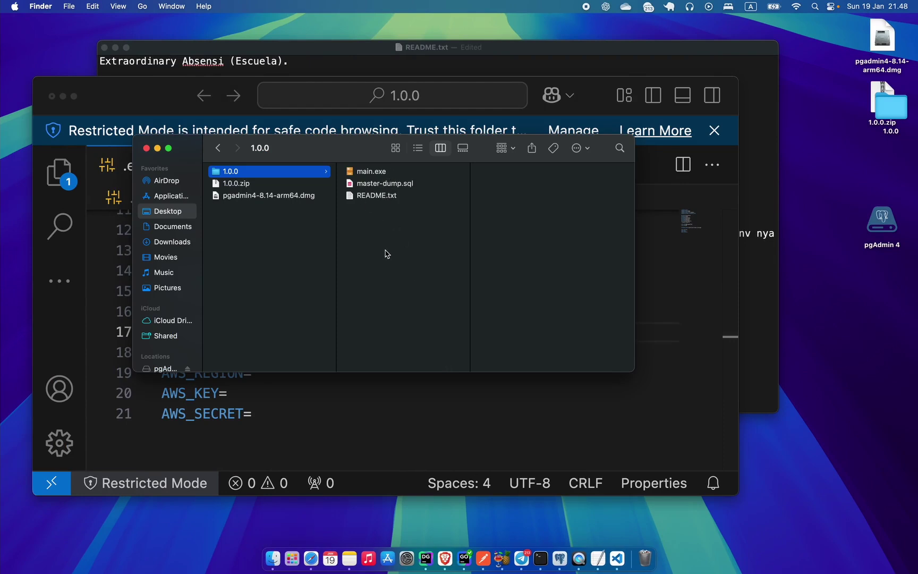
key(super+shift+n)
text(sto)
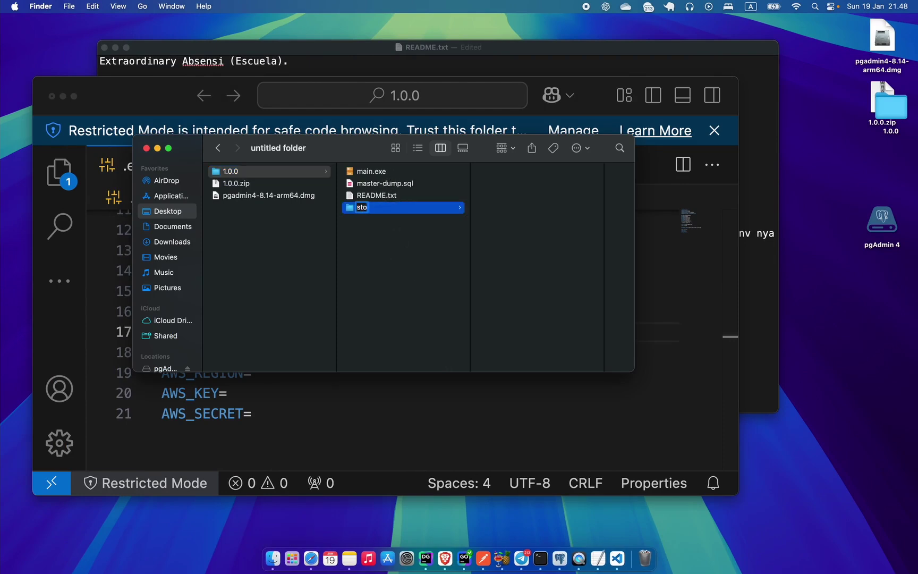
text(rage)
click(388, 271)
click(392, 210)
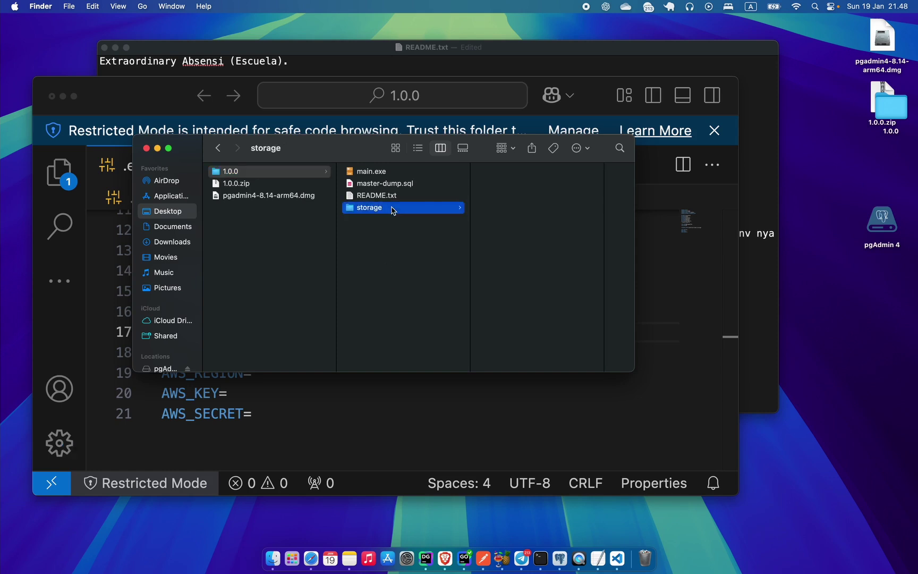
right_click(393, 210)
click(360, 273)
Replace the STORAGE_PATH placeholder with Document/shellrean/Desktop/1.0.0/storage in .env.
click(351, 396)
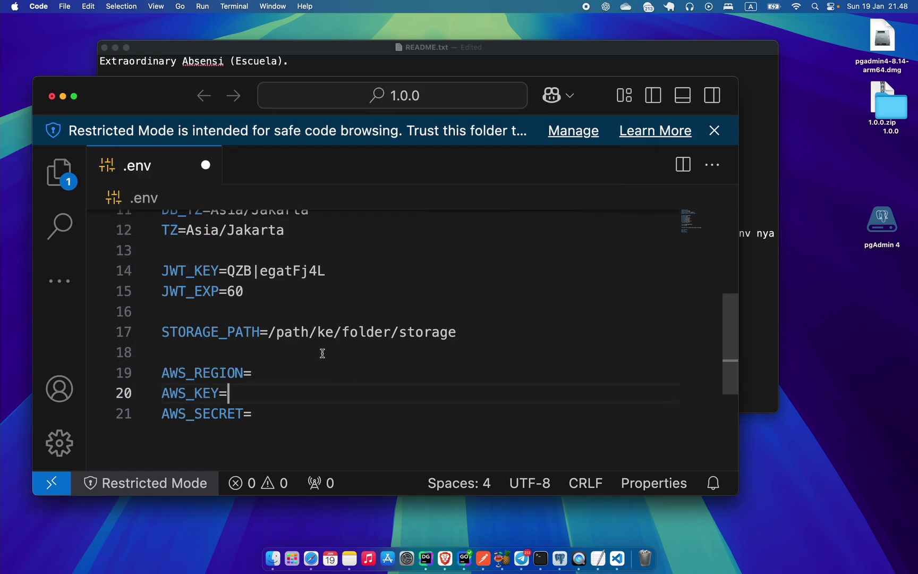
drag(276, 332, 486, 332)
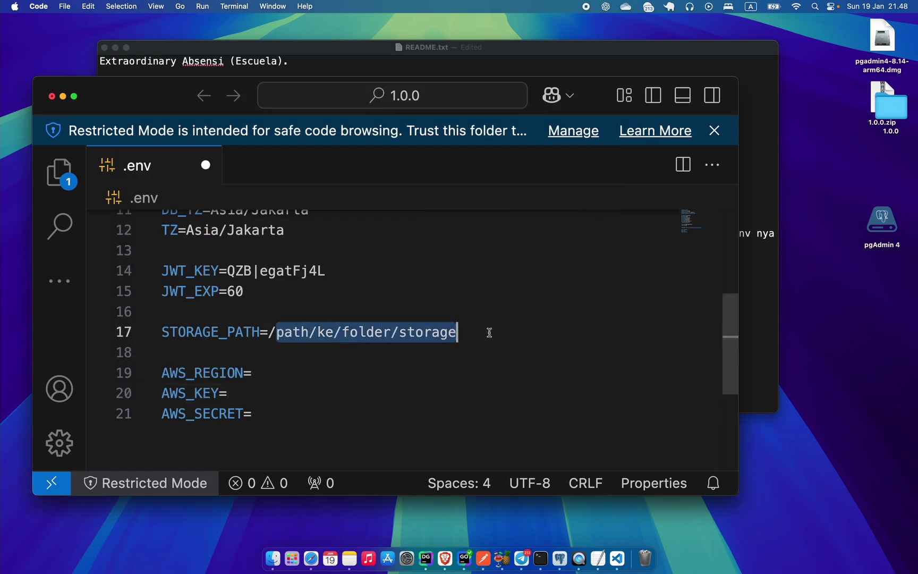
text(Document)
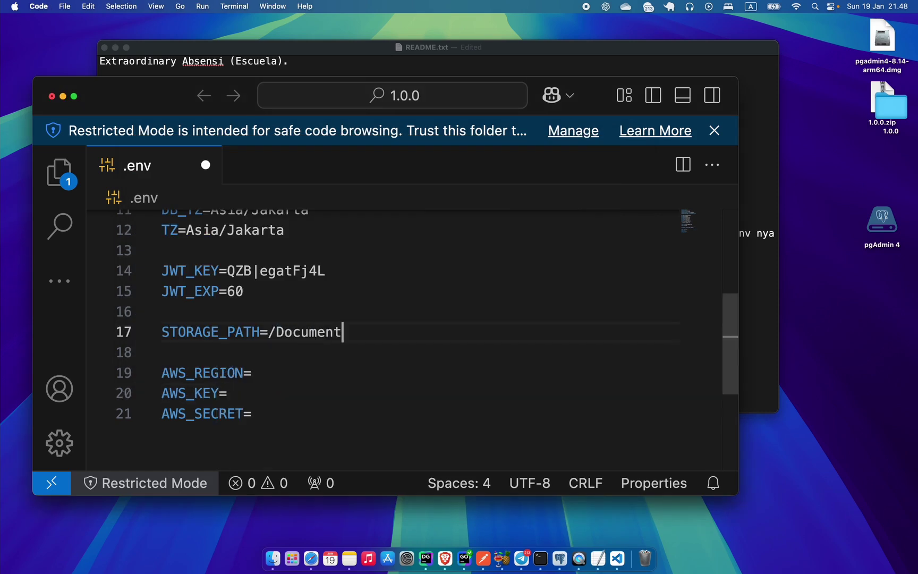
text(/shellrean/)
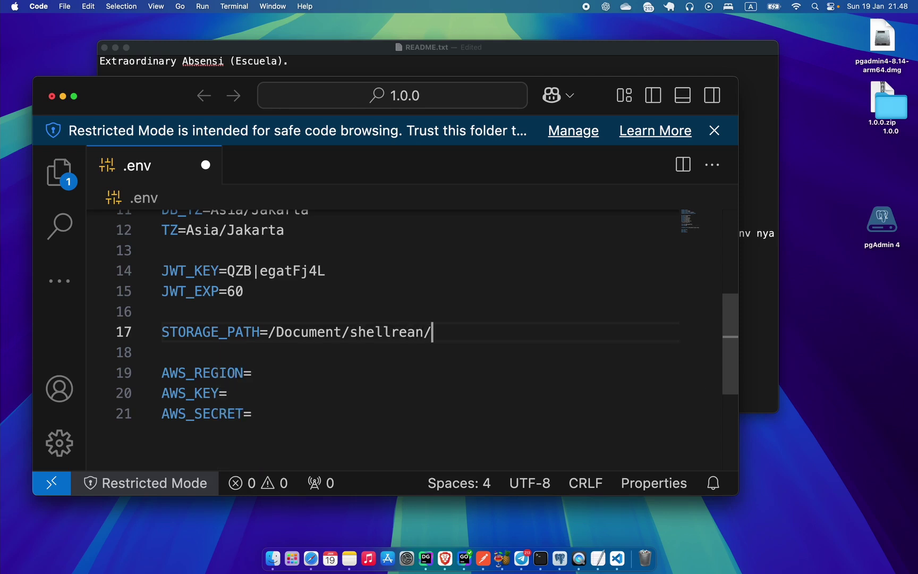
text(Desktop/1.0.0/storage)
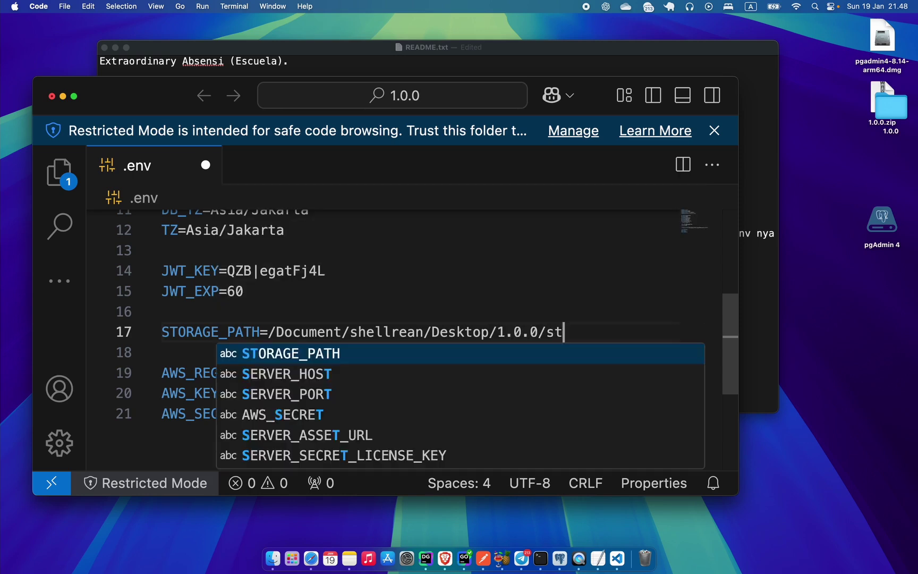
click(496, 275)
click(477, 355)
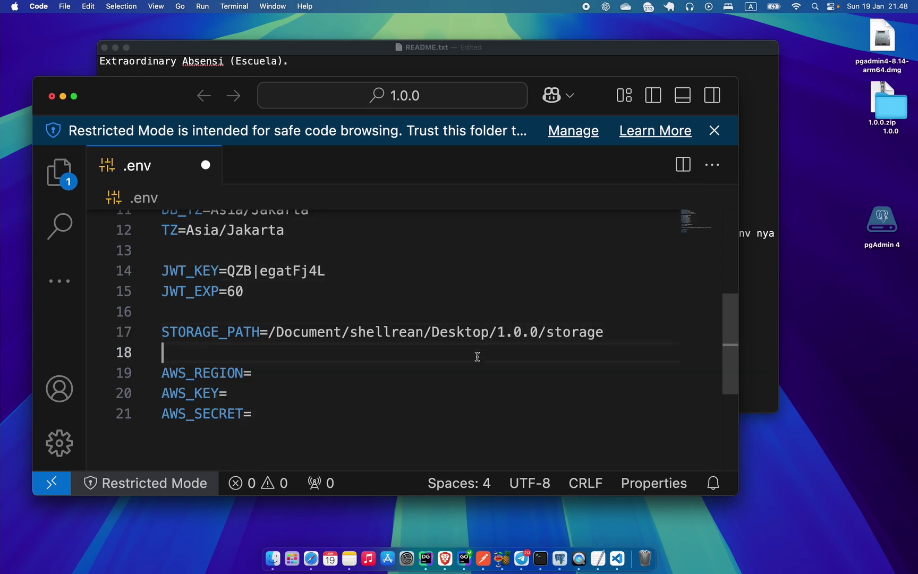
scroll(478, 355, up, 3)
scroll(425, 367, down, 3)
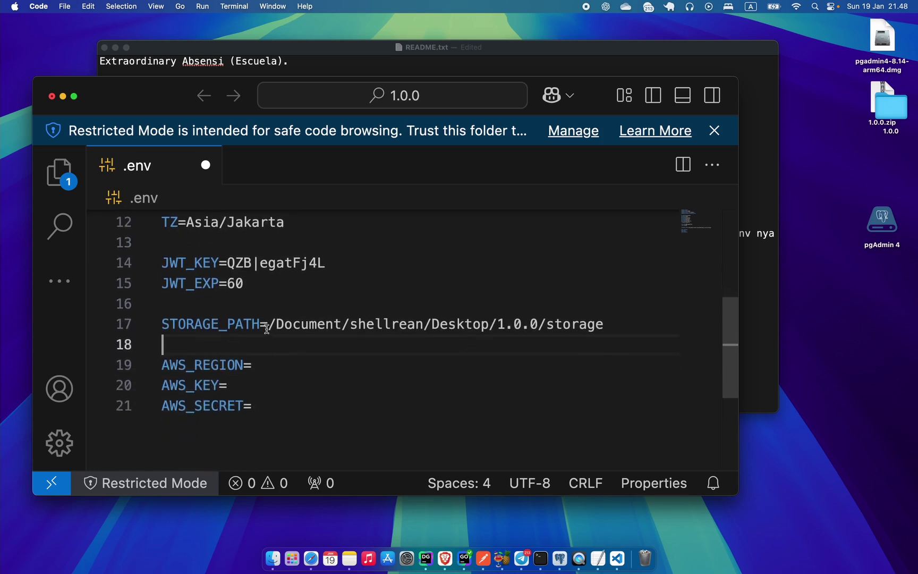
drag(267, 328, 616, 334)
click(638, 330)
Review the AWS settings on lines 18–21 of .env, ending at the AWS_REGION line.
scroll(614, 331, down, 3)
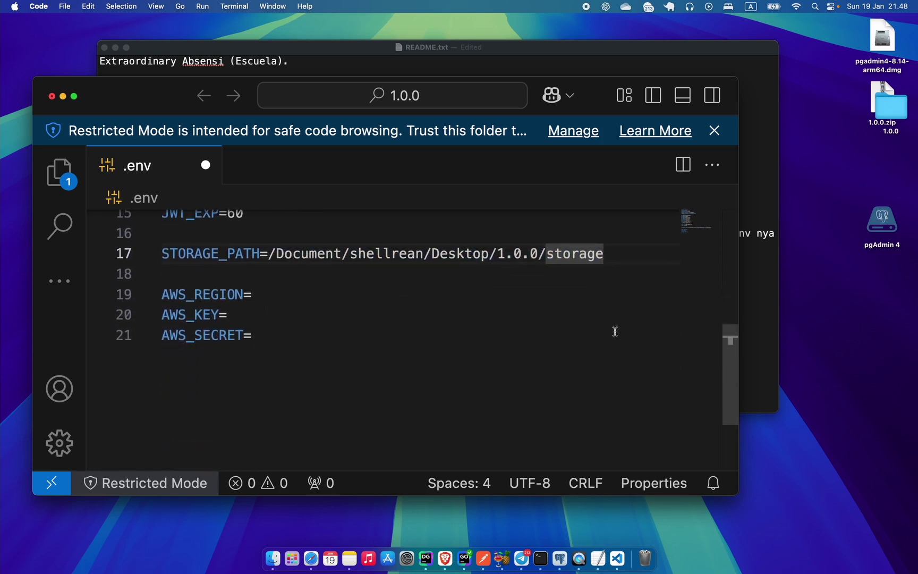
drag(363, 362, 199, 265)
click(272, 297)
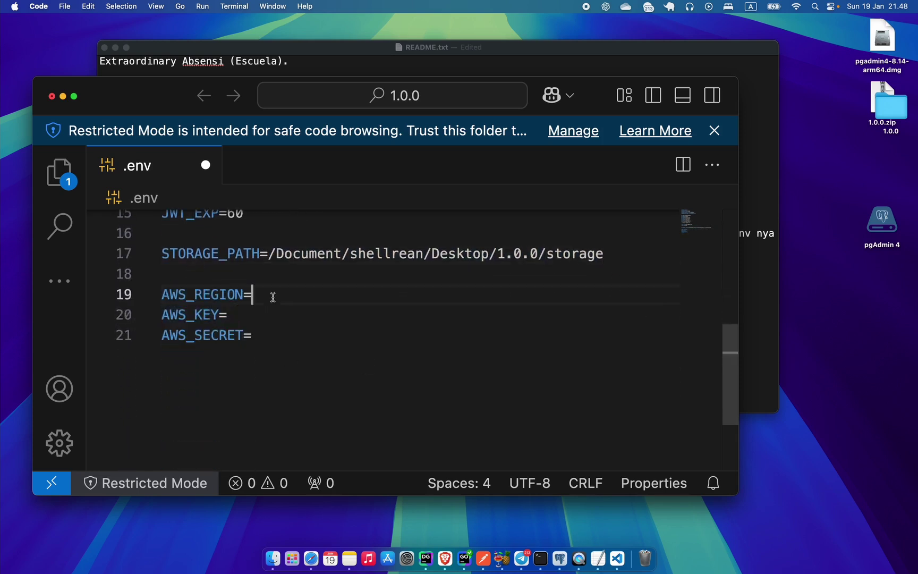
scroll(324, 309, up, 5)
key(ctrl+Right)
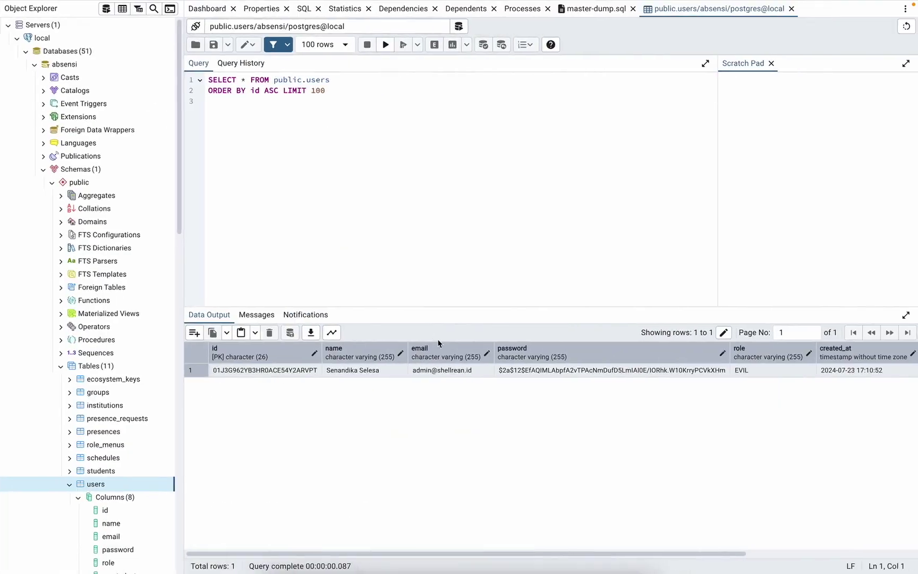
Switch to the AWS console tab, reload it and open the Amazon Rekognition console home.
key(ctrl+Right)
key(ctrl+Tab)
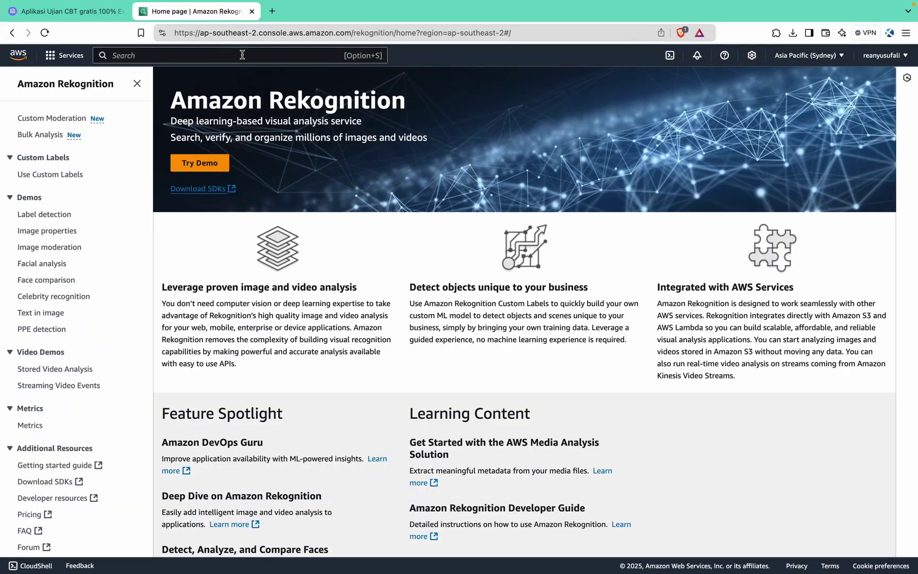
key(super+r)
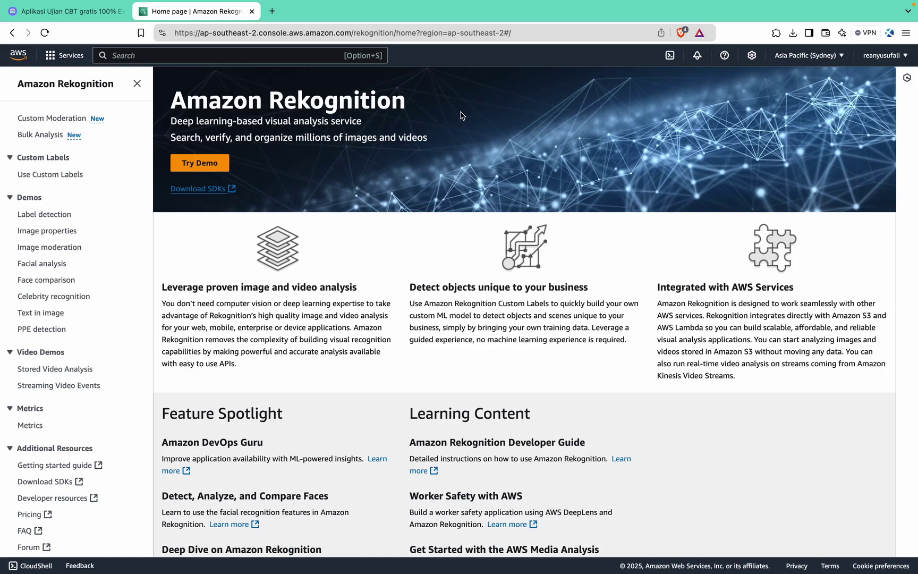
click(298, 58)
text(reko)
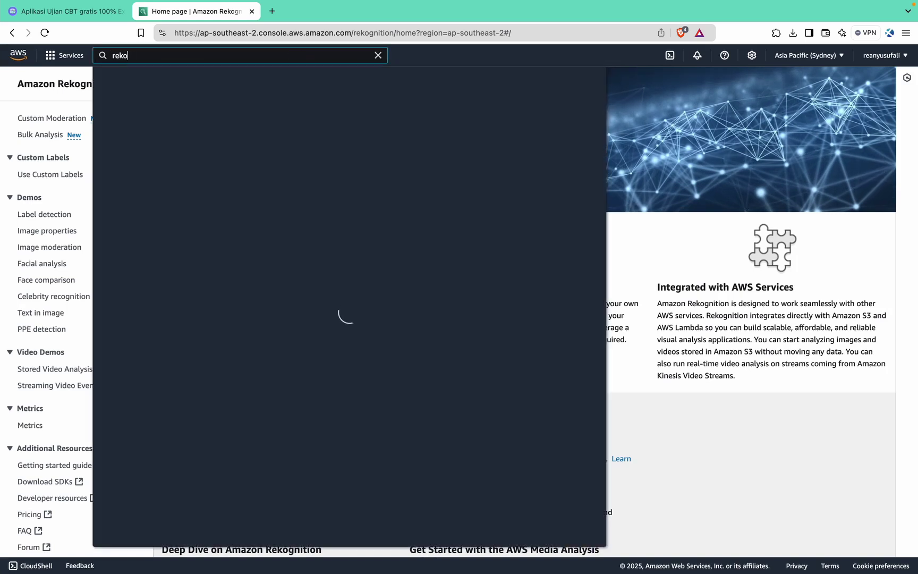
text(g)
click(341, 139)
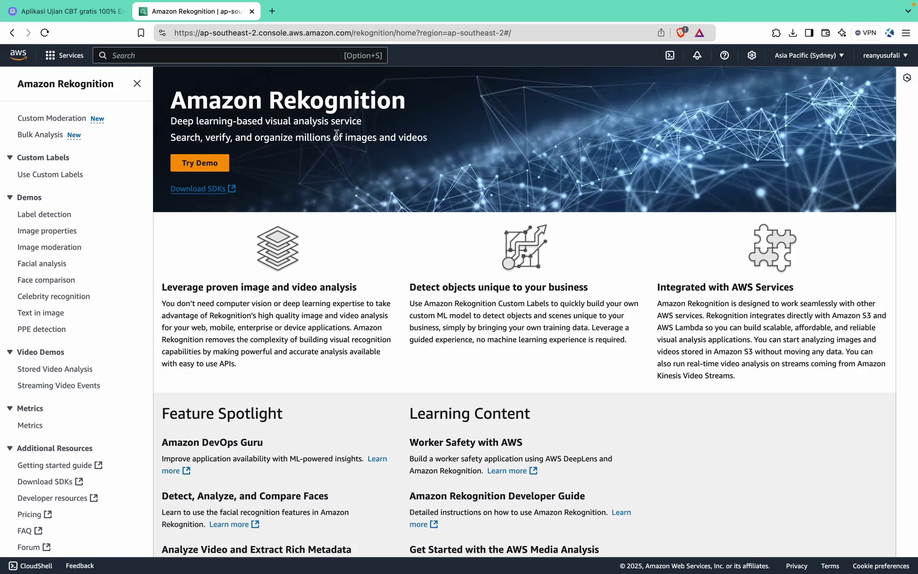
Search the console for iam and open the IAM Dashboard.
click(301, 59)
text(iam)
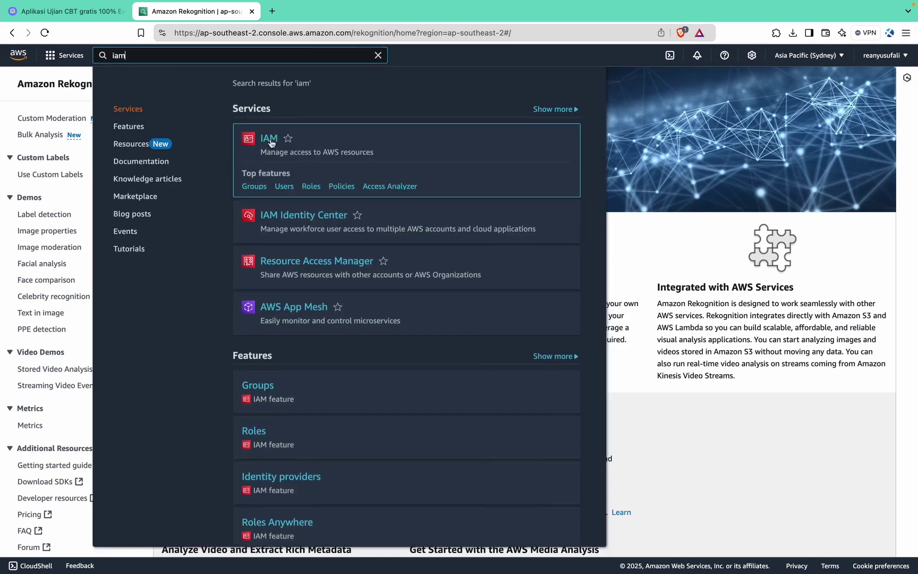
click(269, 139)
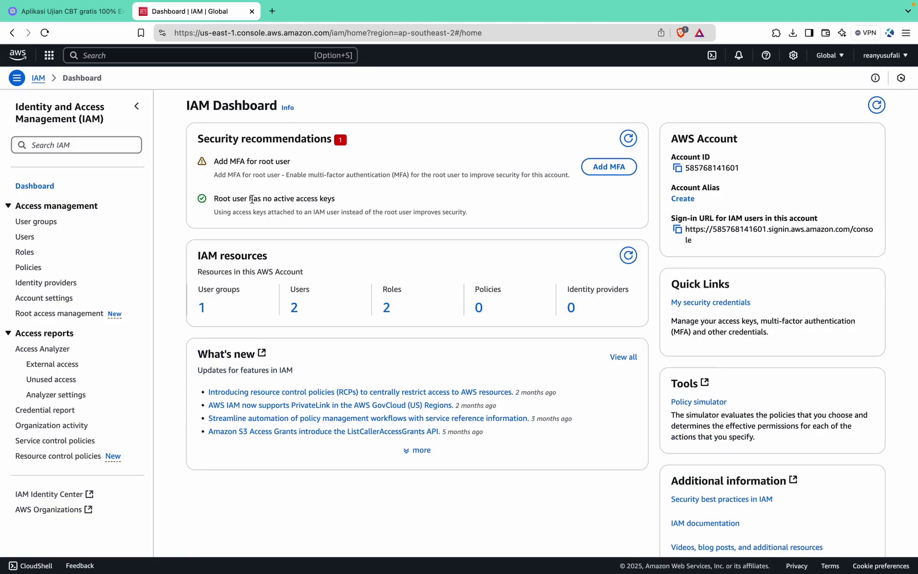
Start creating the IAM user sample-user and reach its Set permissions page.
click(25, 236)
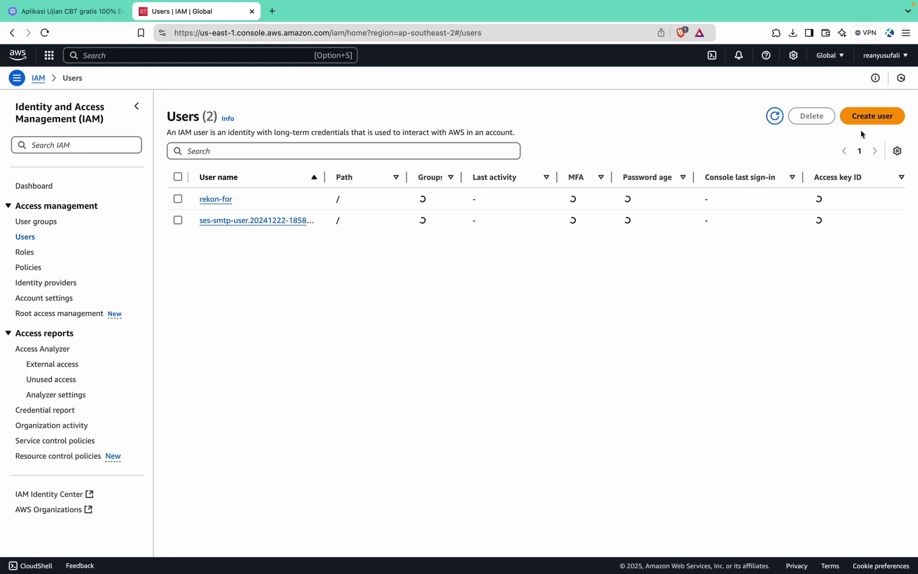
click(871, 117)
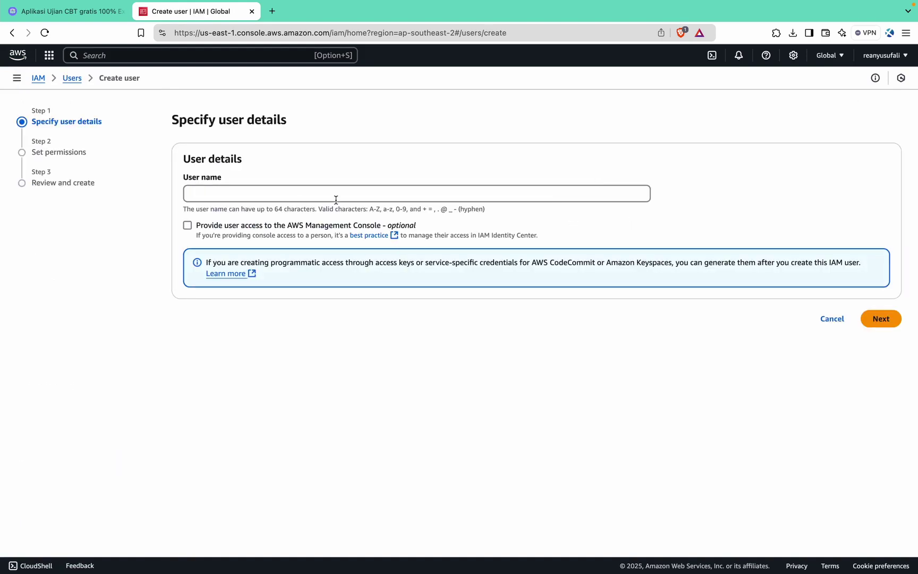
click(336, 200)
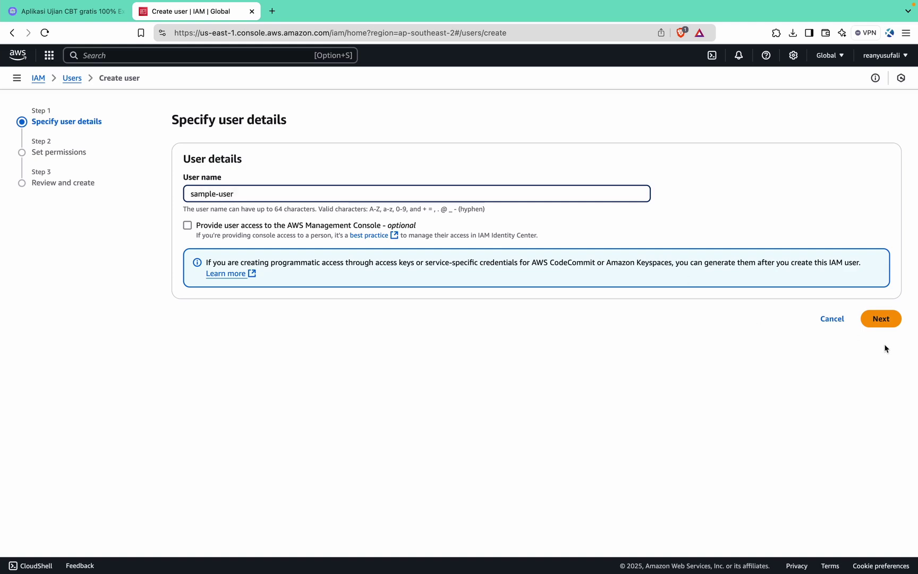
click(882, 320)
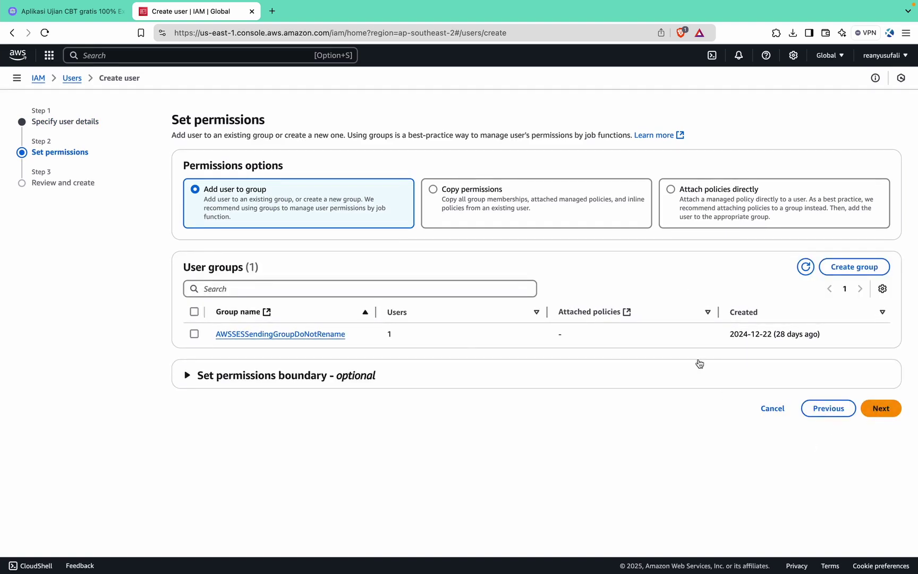
click(884, 411)
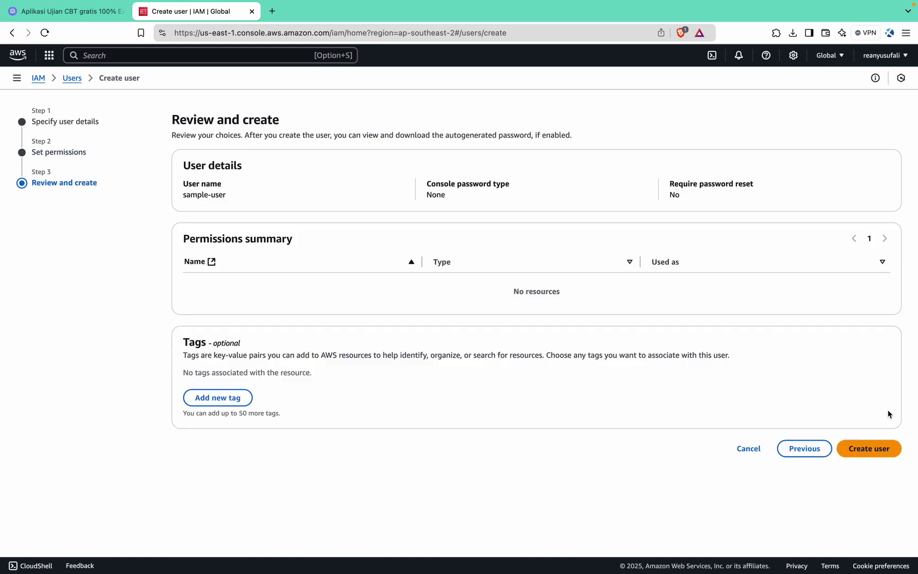
click(825, 453)
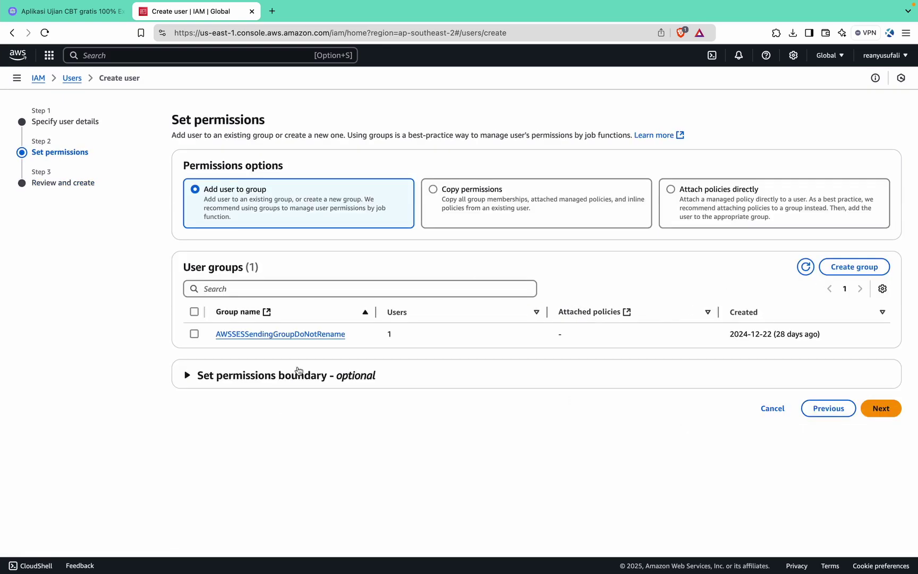
click(260, 386)
click(263, 378)
Attach the AmazonRekognitionFullAccess policy directly and continue to Review and create.
click(723, 213)
scroll(366, 298, down, 2)
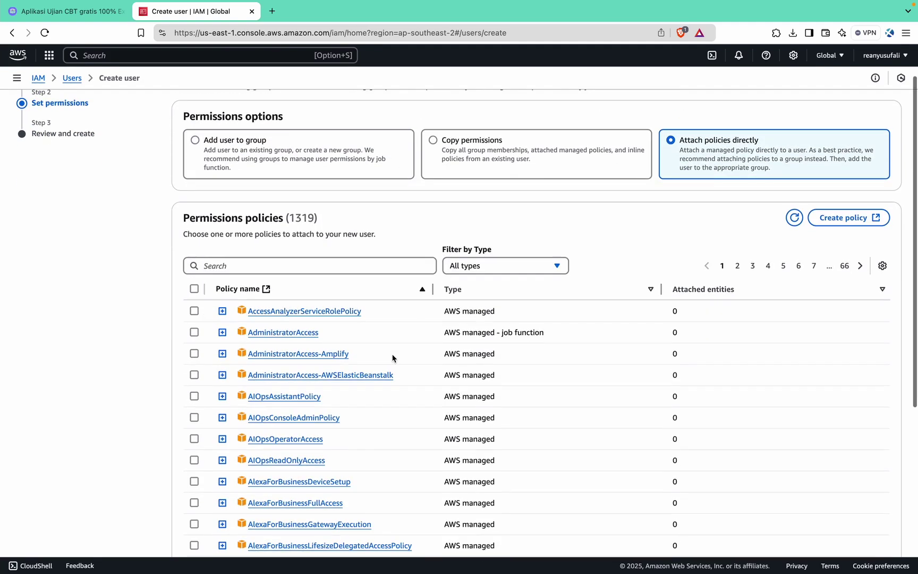
click(374, 264)
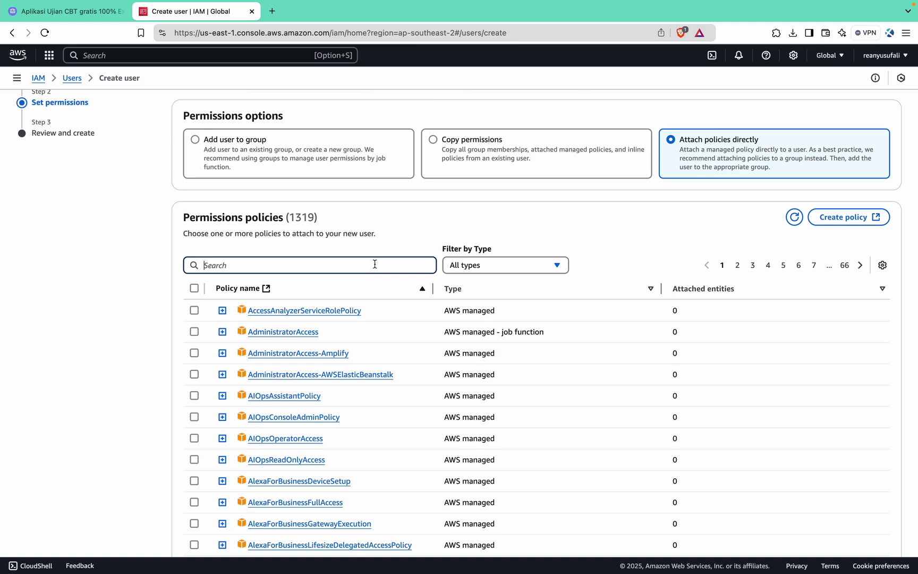
text(reko)
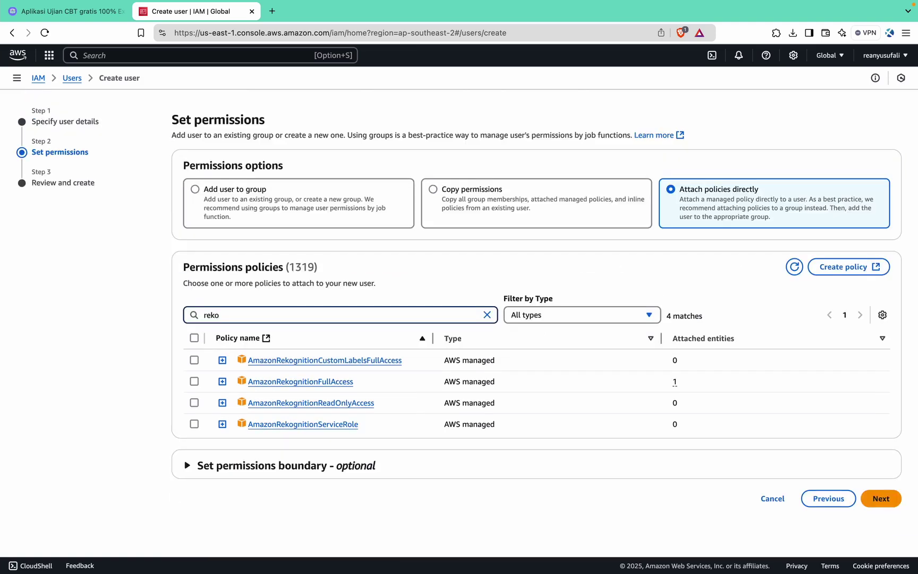
click(192, 382)
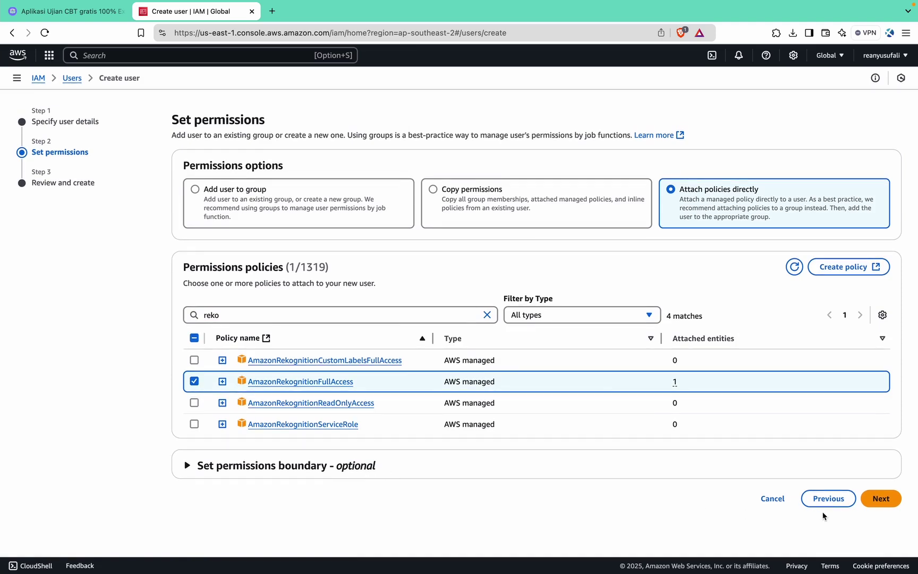
click(880, 498)
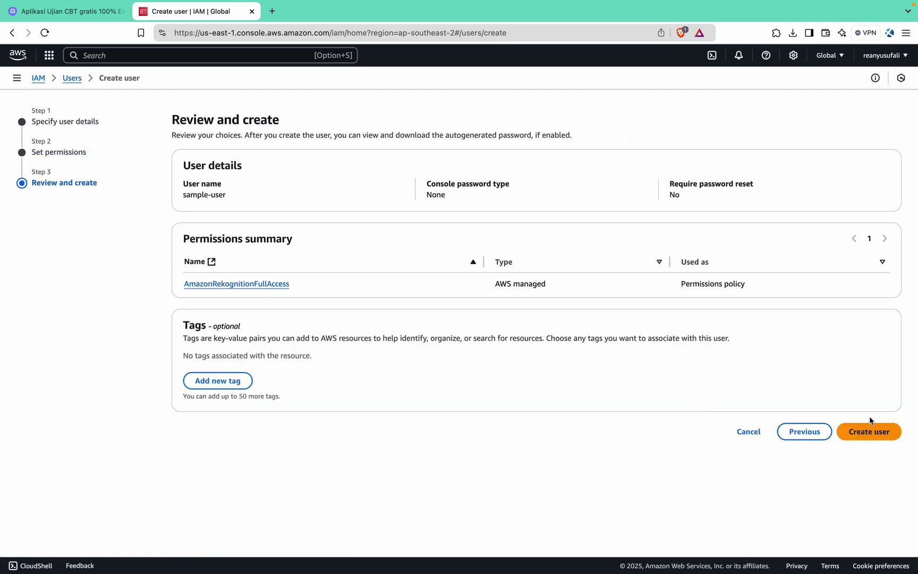
Create sample-user, then open its details on the Security credentials tab.
click(868, 431)
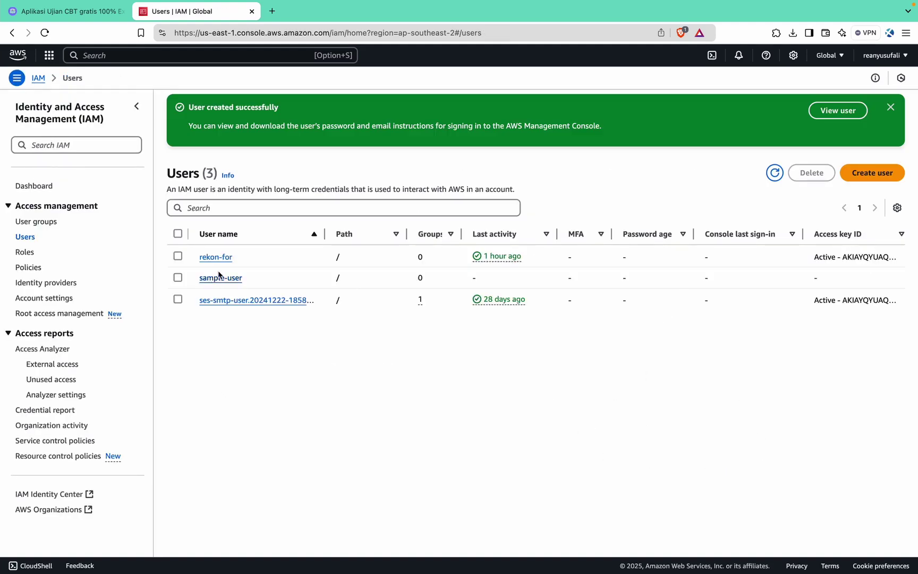
click(231, 278)
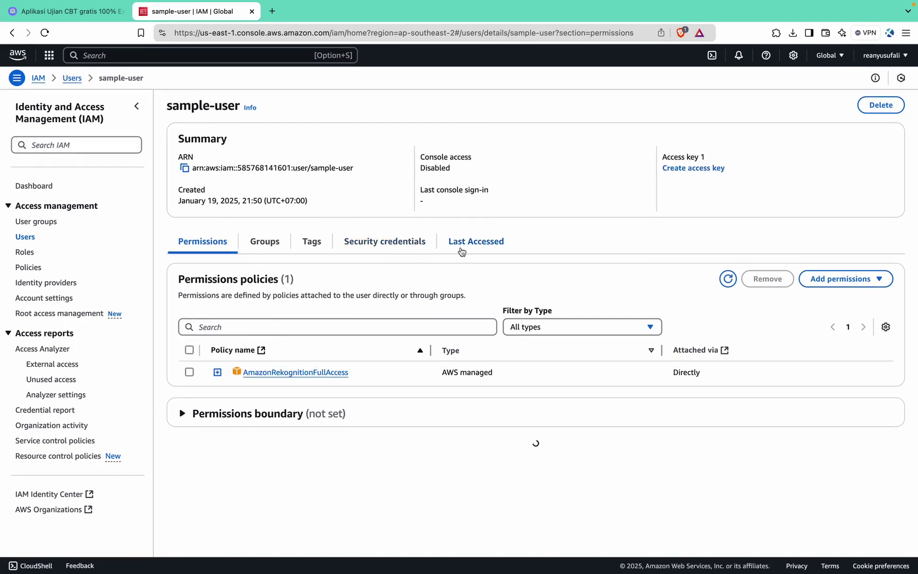
click(365, 243)
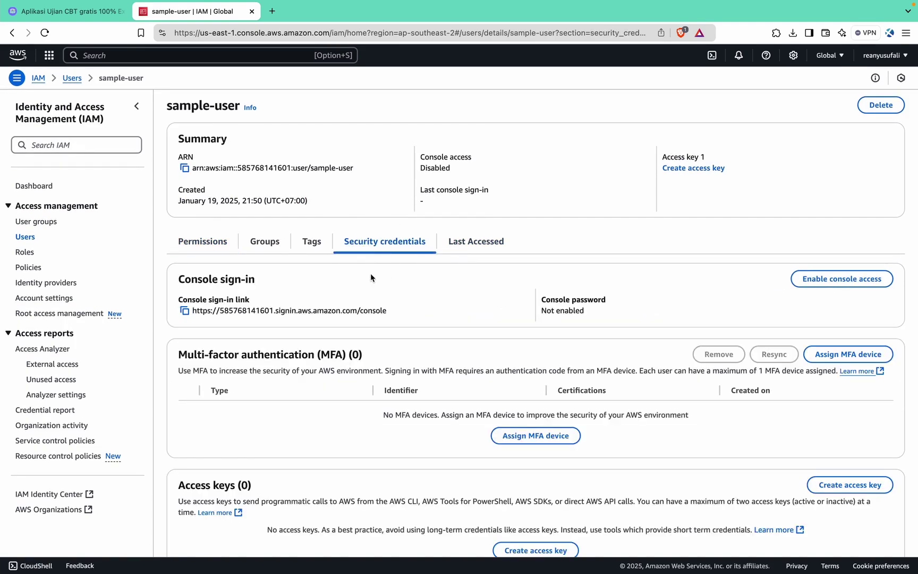
scroll(370, 273, down, 3)
Create an access key for sample-user with use case Other and a description tag.
scroll(413, 347, down, 5)
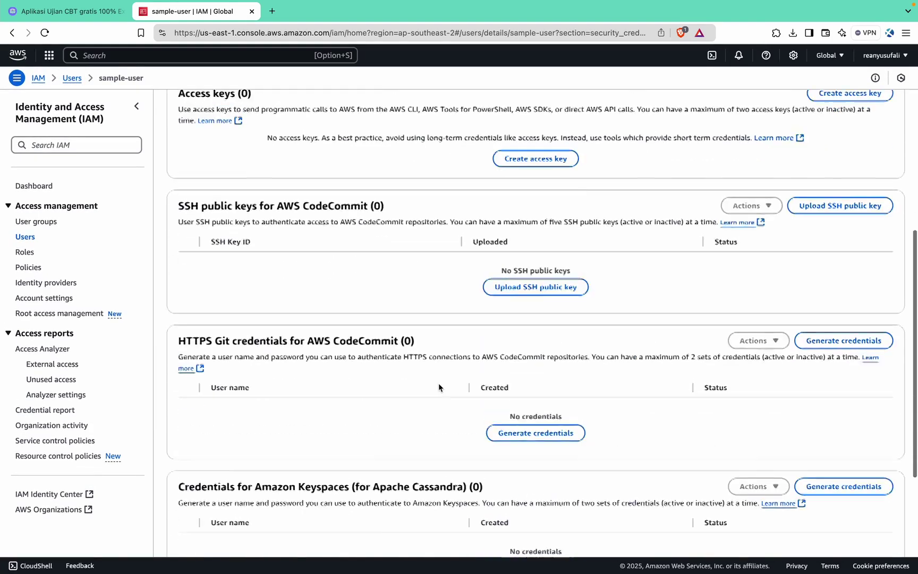
scroll(438, 383, up, 2)
click(558, 261)
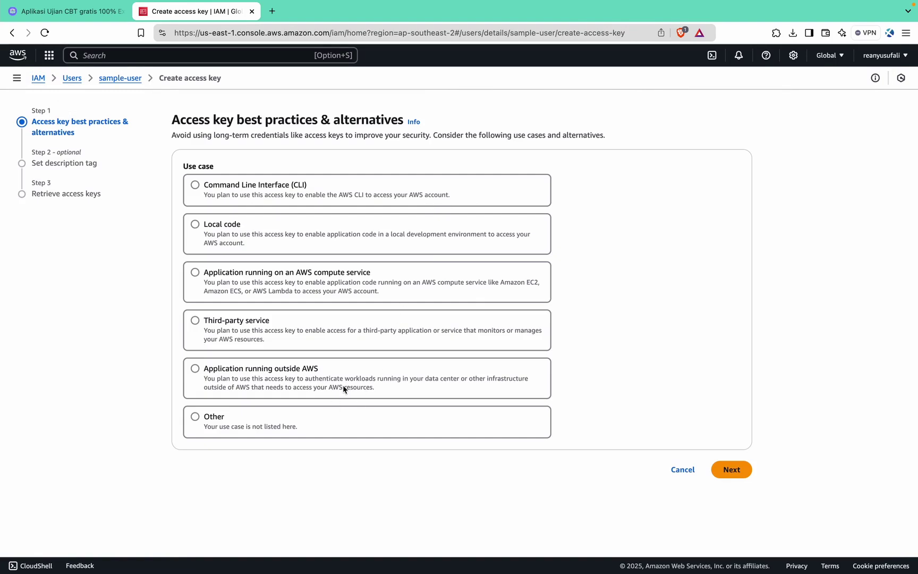
click(354, 337)
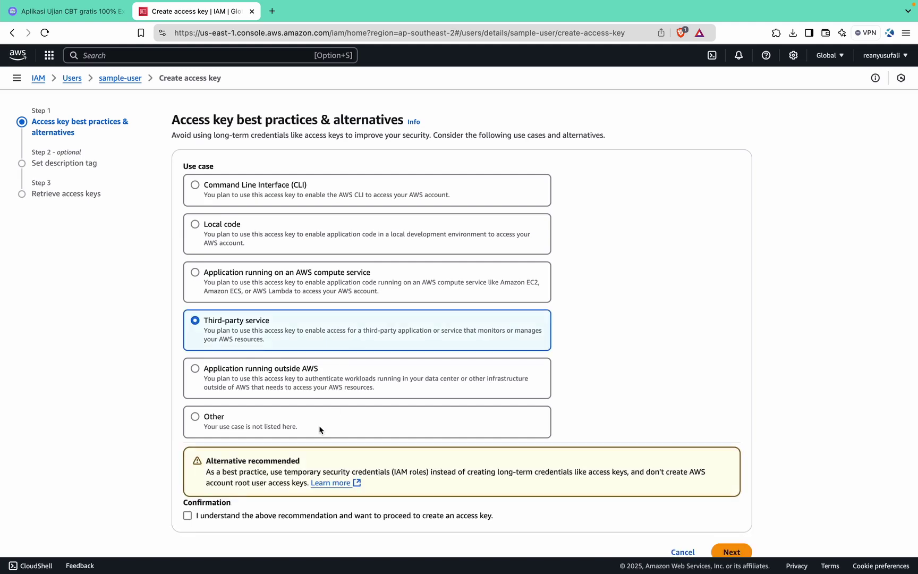
click(324, 412)
scroll(324, 412, down, 2)
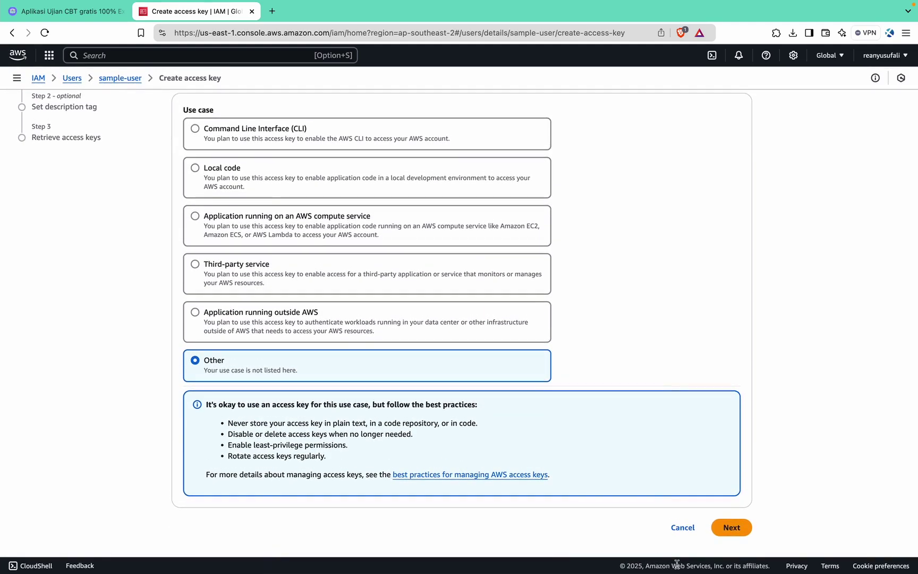
click(735, 529)
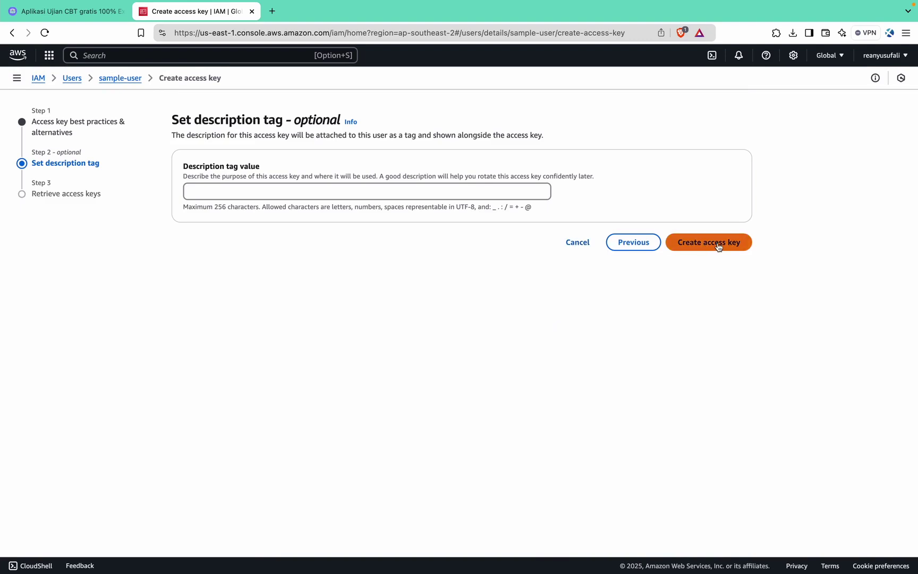
click(521, 194)
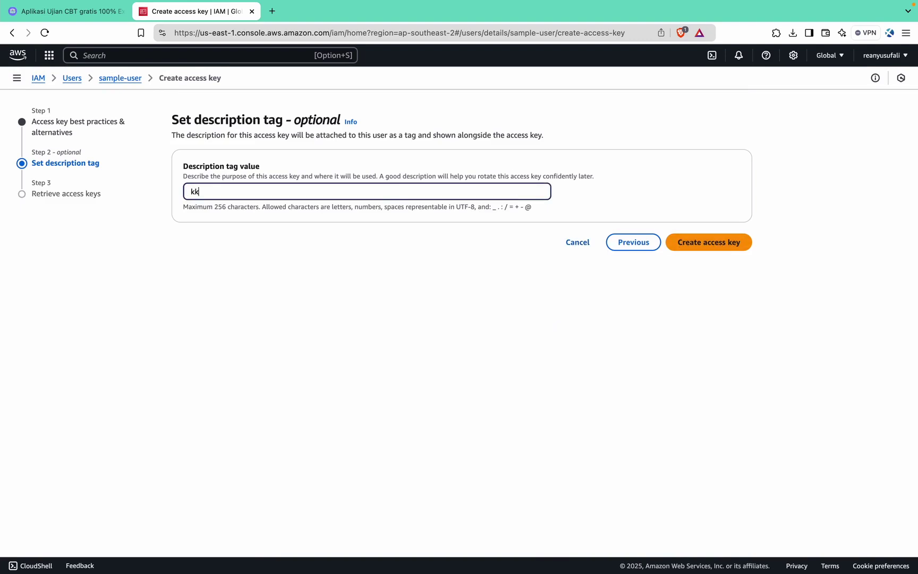
click(693, 239)
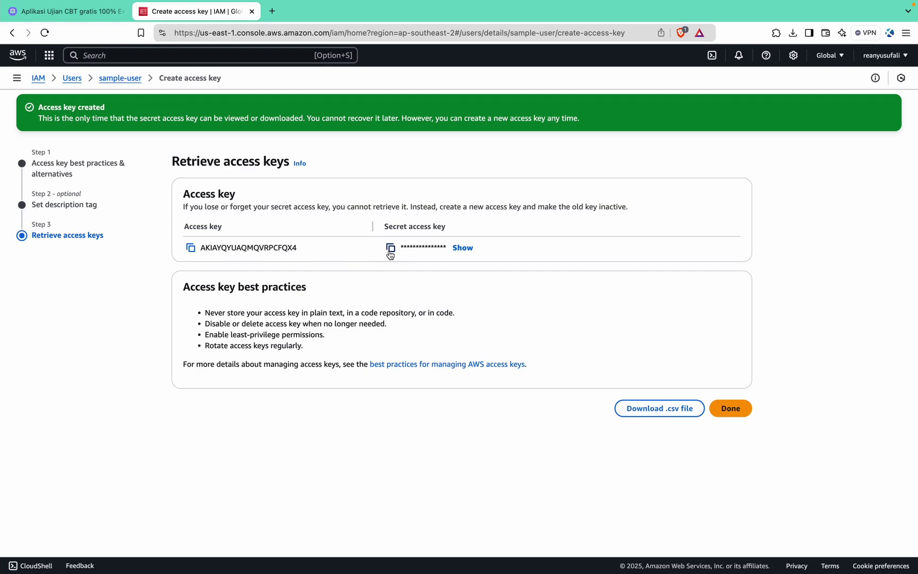
Copy the new access key ID and check the AWS region list.
click(190, 249)
key(ctrl+Left)
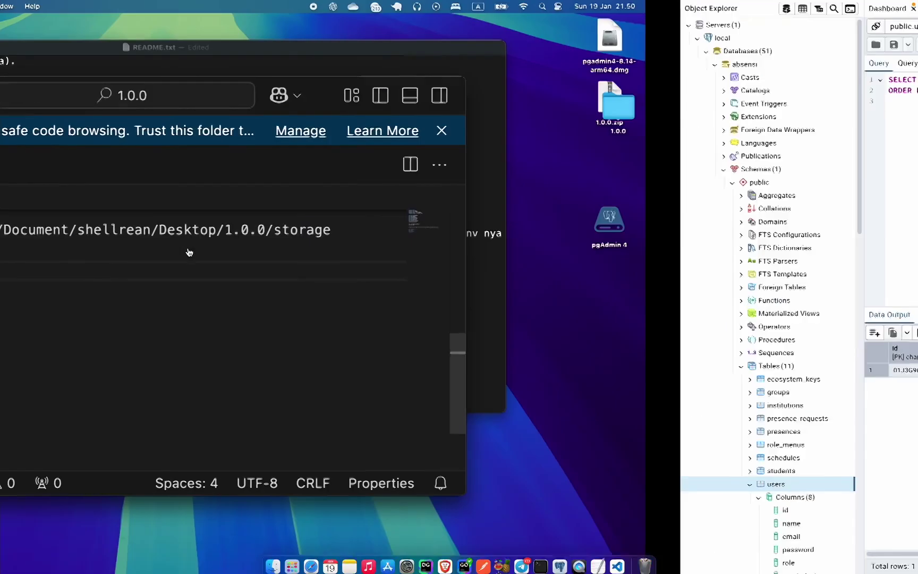
key(ctrl+Right)
key(ctrl+Right)
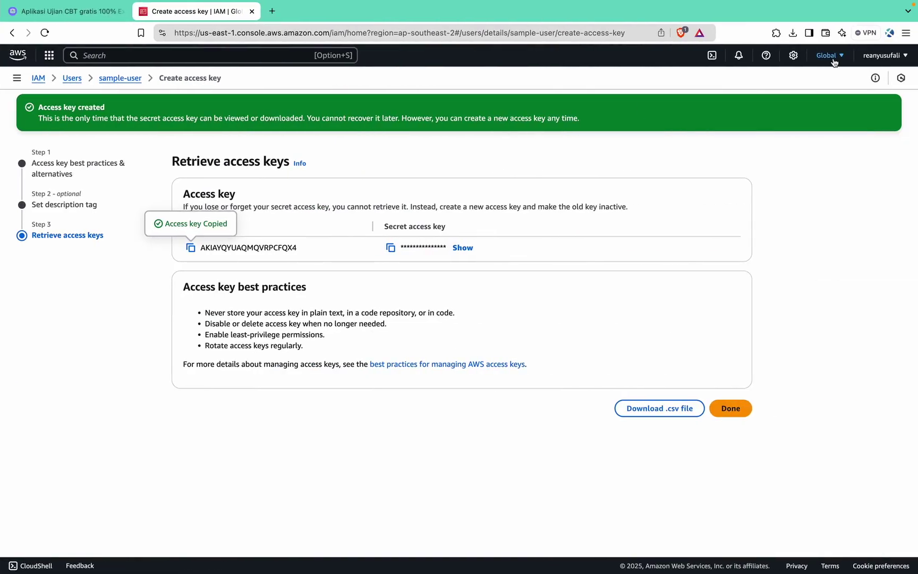
click(831, 56)
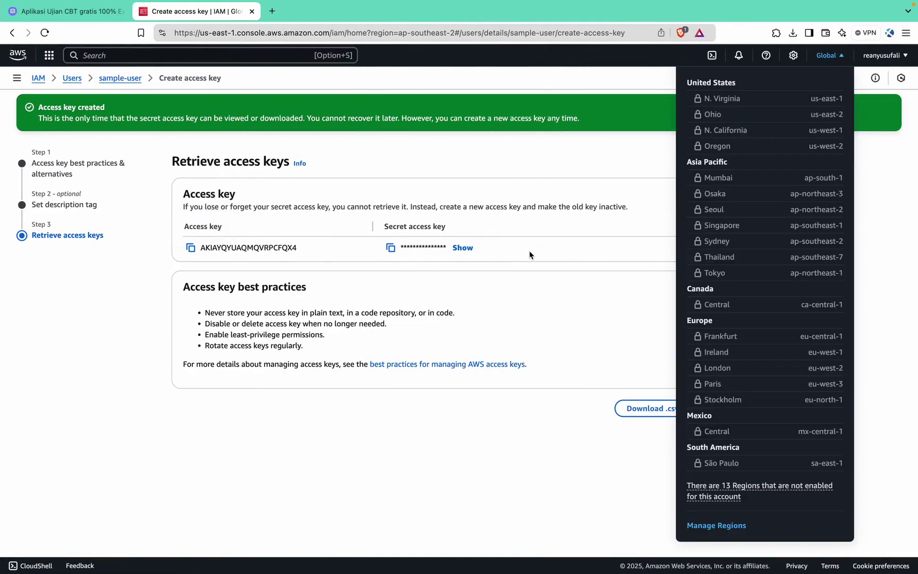
click(529, 255)
click(216, 55)
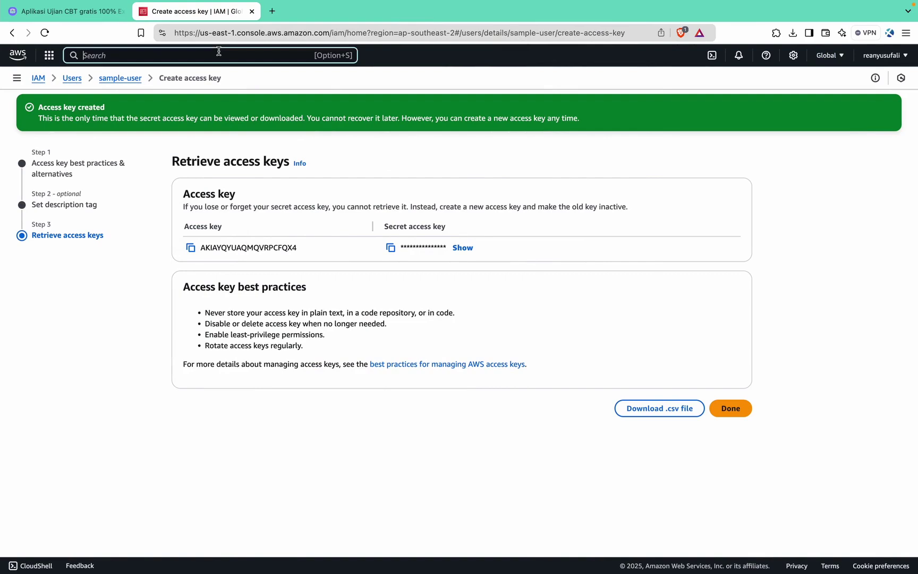
click(272, 12)
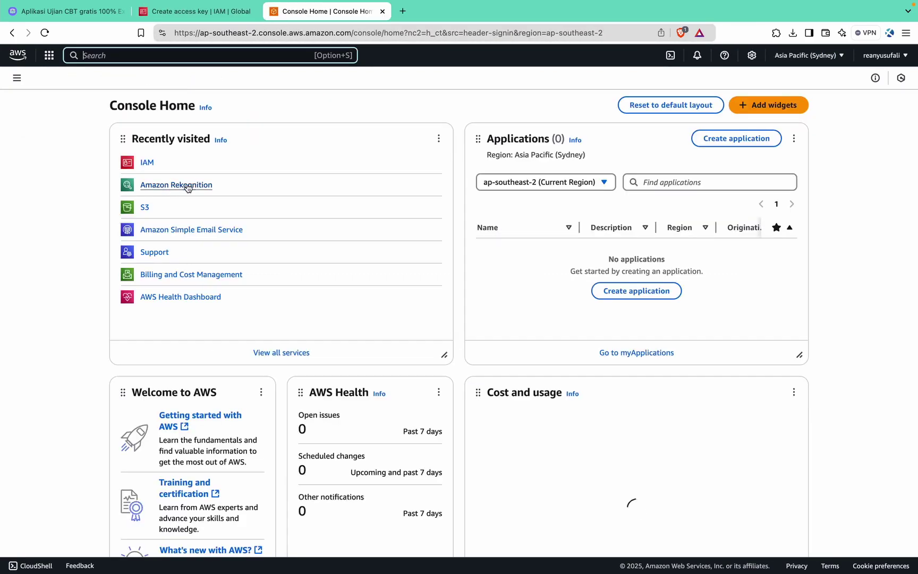
Copy the ap-southeast-2 region code from Amazon Rekognition and paste it after AWS_REGION=.
click(209, 56)
text(rekog)
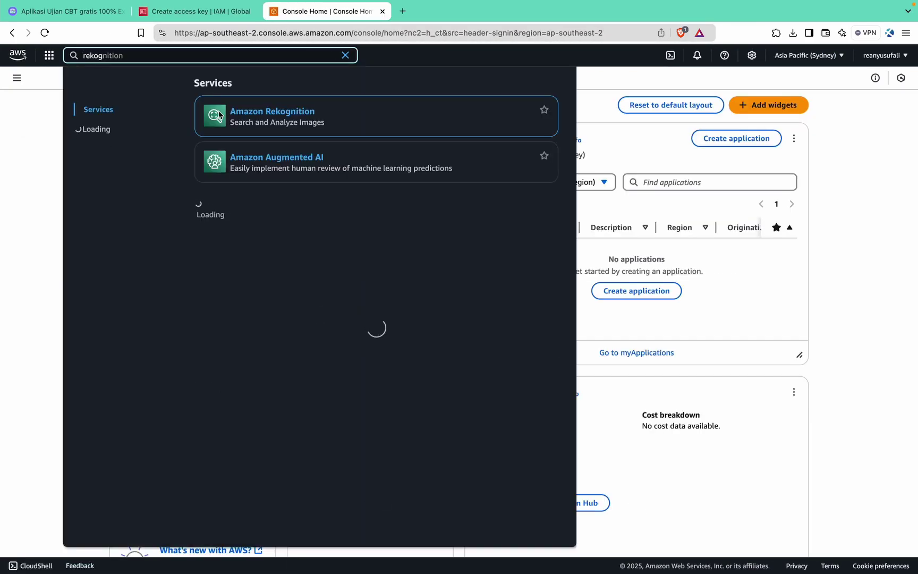
click(306, 116)
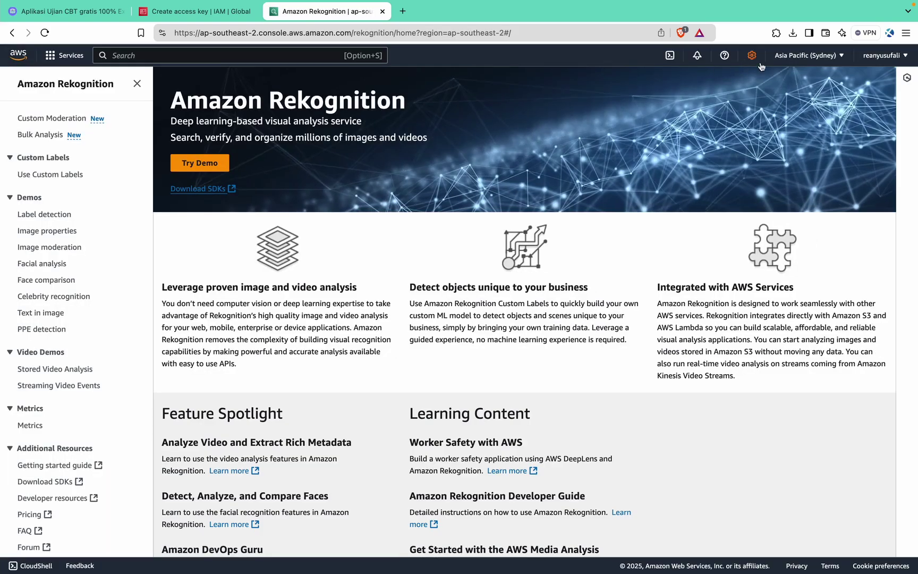
click(807, 55)
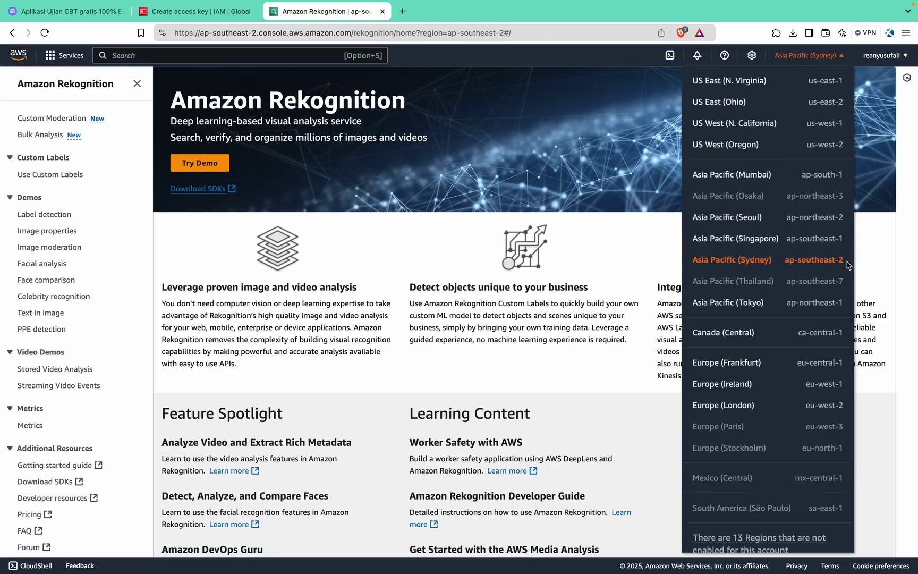
drag(848, 265, 783, 262)
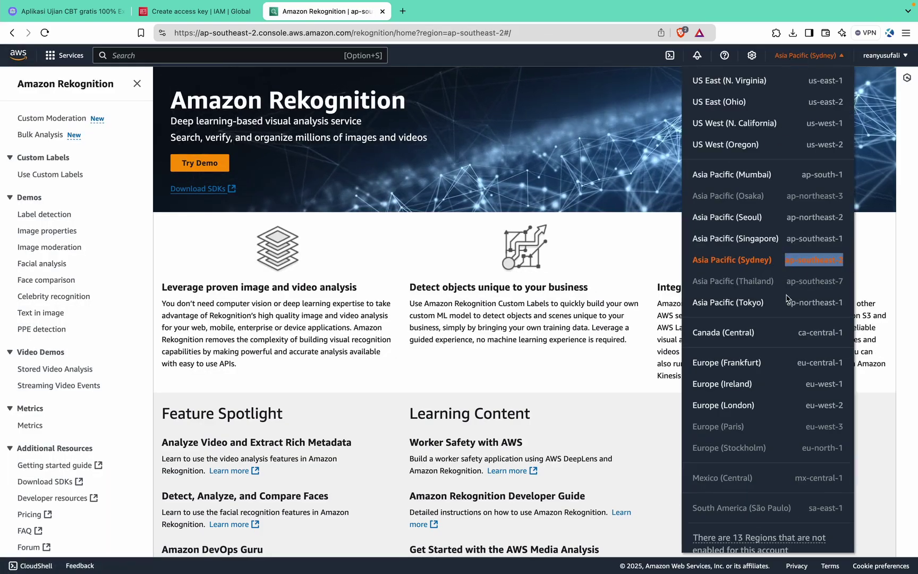
key(super+Tab)
key(super+v)
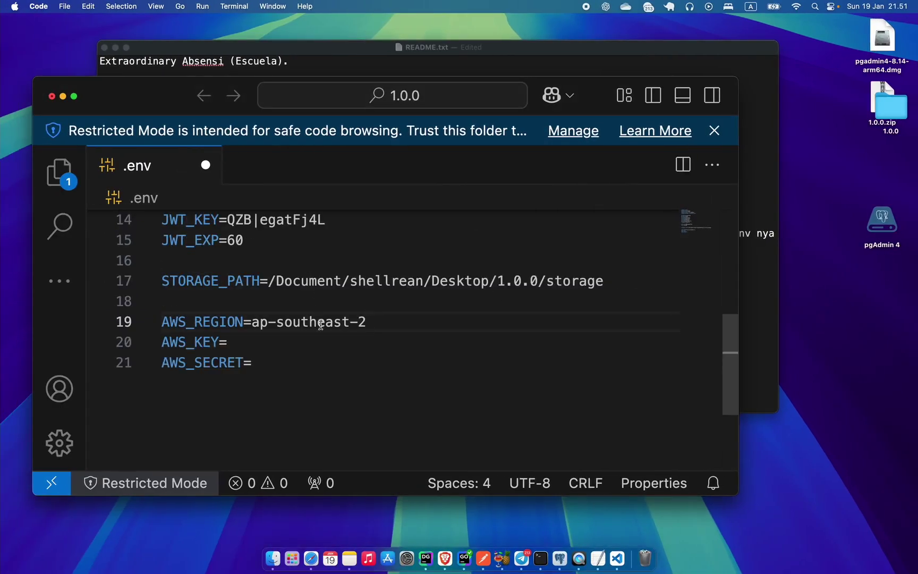
Paste the new access key ID after AWS_KEY= in .env.
click(330, 334)
key(ctrl+Right)
key(ctrl+Right)
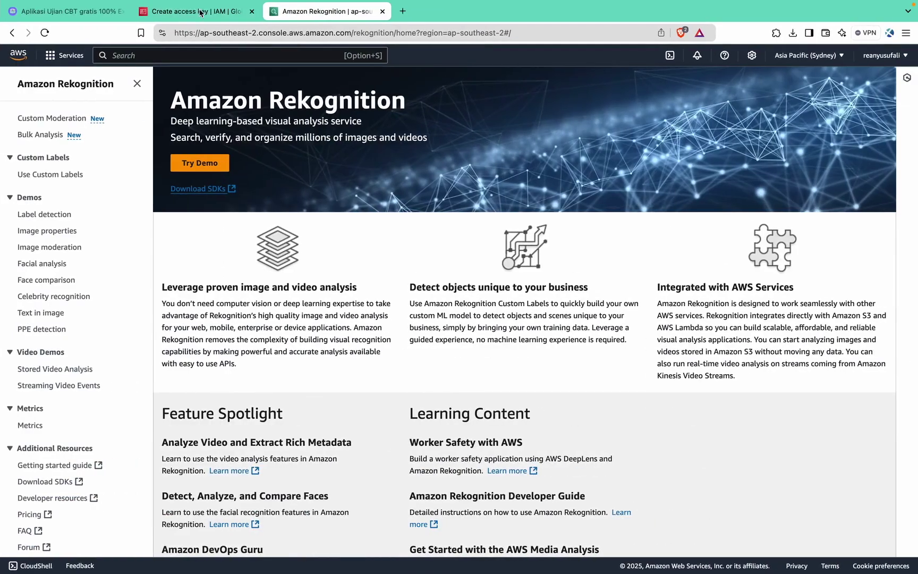
click(201, 12)
click(188, 248)
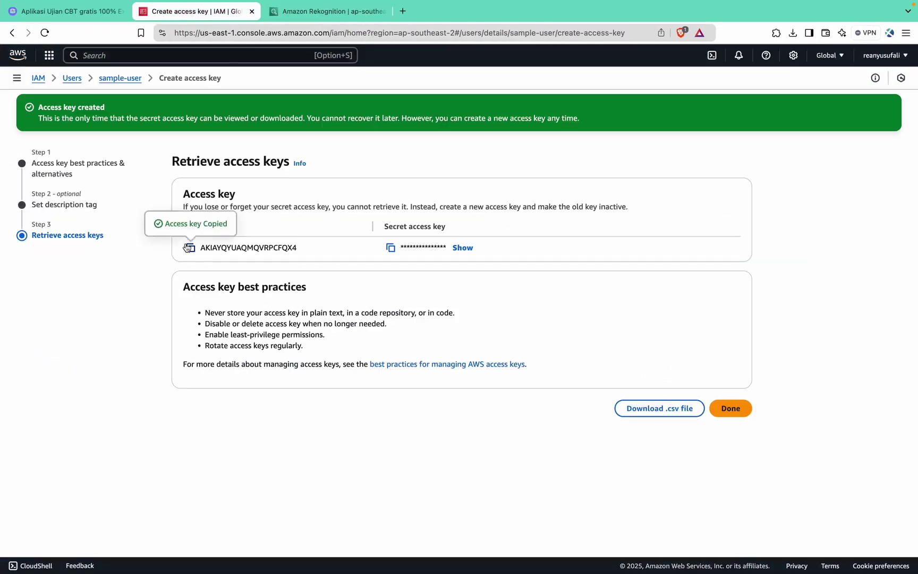
key(ctrl+Left)
key(ctrl+Left)
key(super+v)
Paste the secret access key after AWS_SECRET= and save .env.
key(ctrl+Right)
key(ctrl+Right)
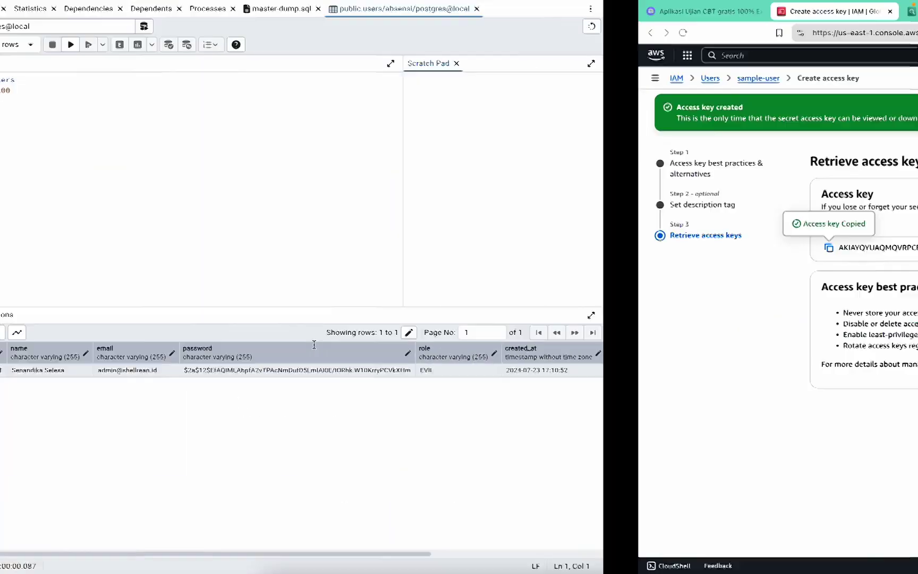
click(391, 248)
key(ctrl+Left)
key(ctrl+Left)
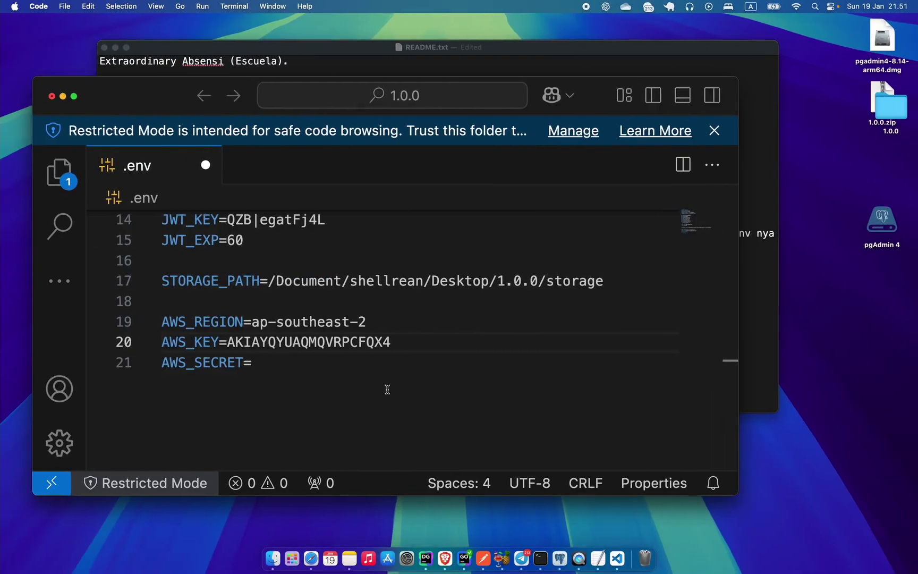
key(super+v)
scroll(400, 365, up, 5)
scroll(336, 401, down, 5)
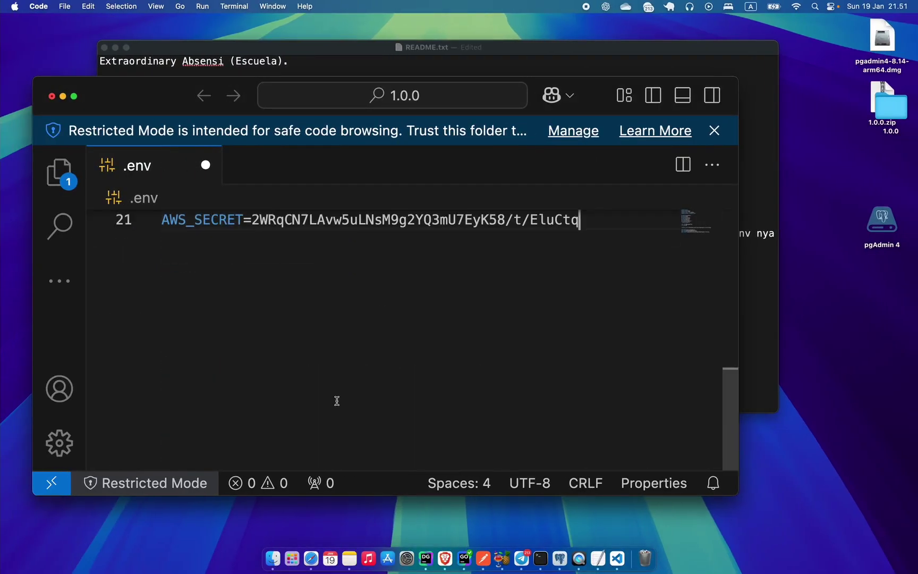
key(super+s)
click(273, 558)
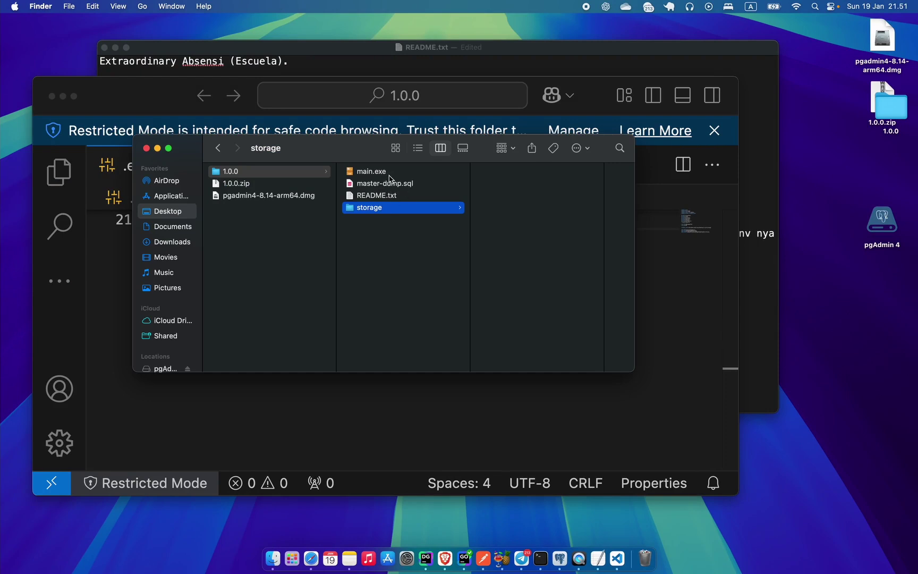
key(ctrl+Right)
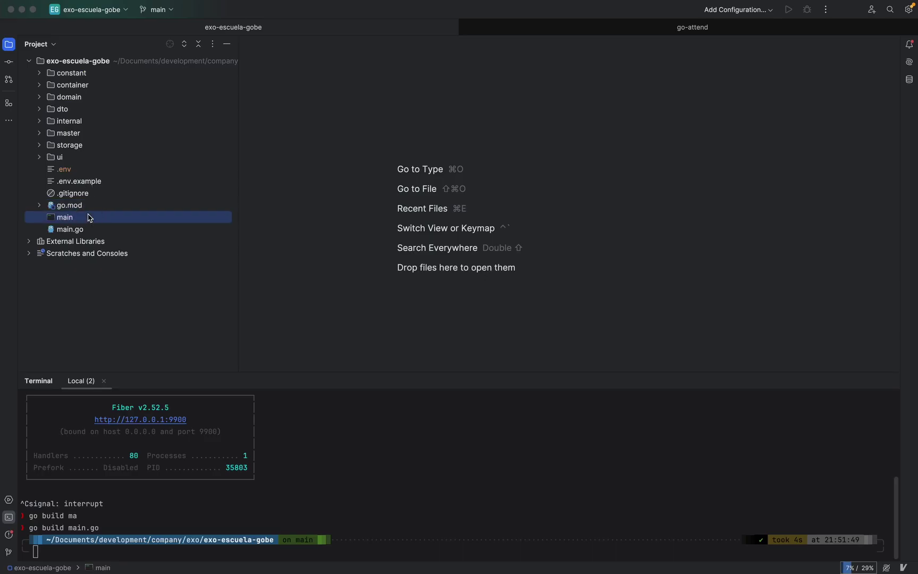
key(ctrl+Left)
click(378, 245)
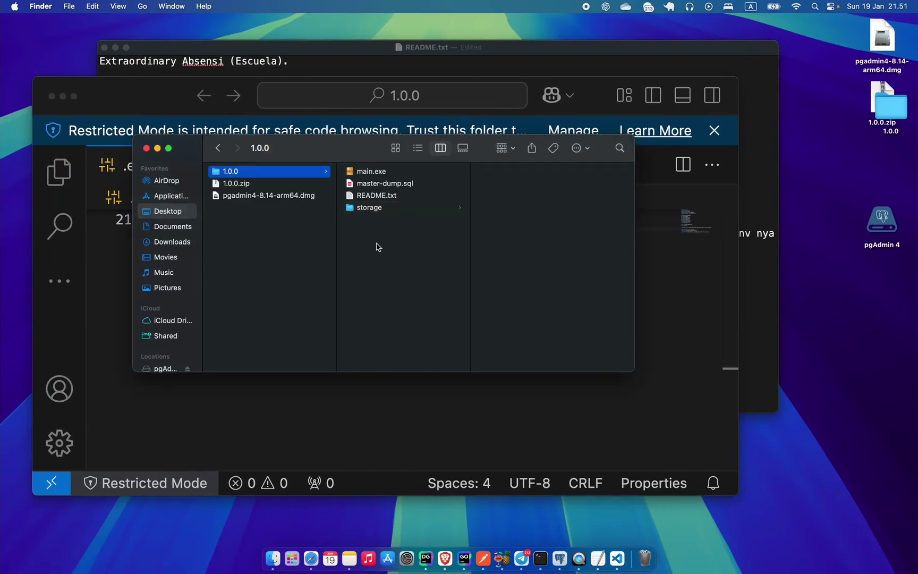
double_click(396, 175)
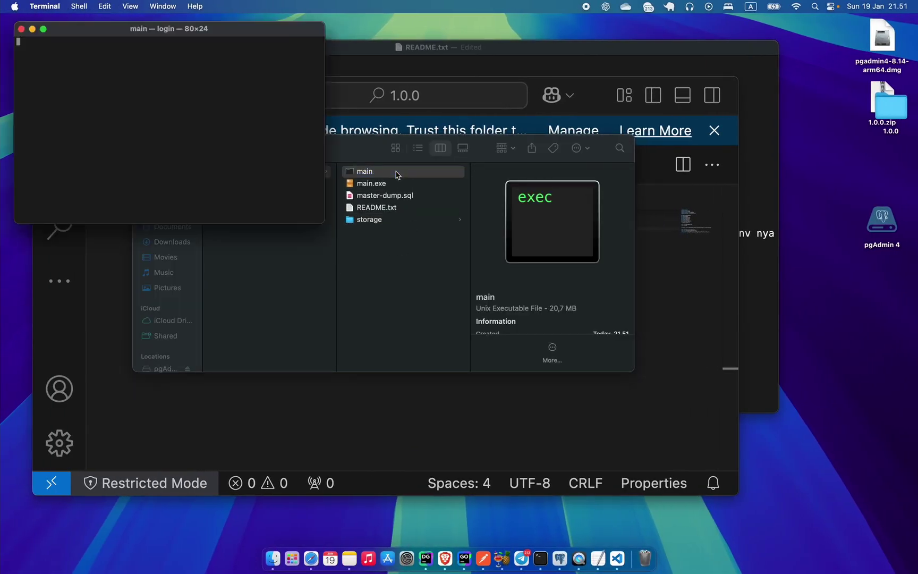
drag(96, 172, 182, 170)
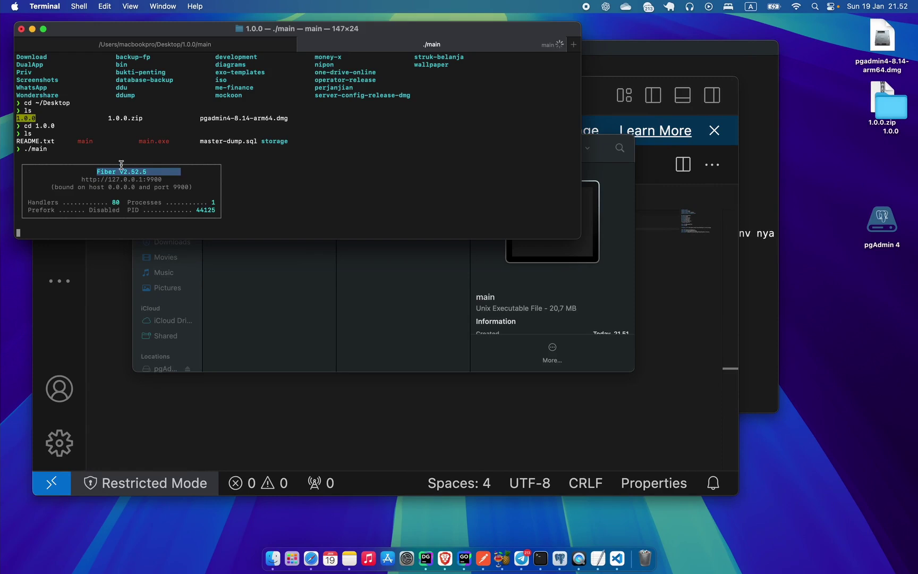
double_click(149, 179)
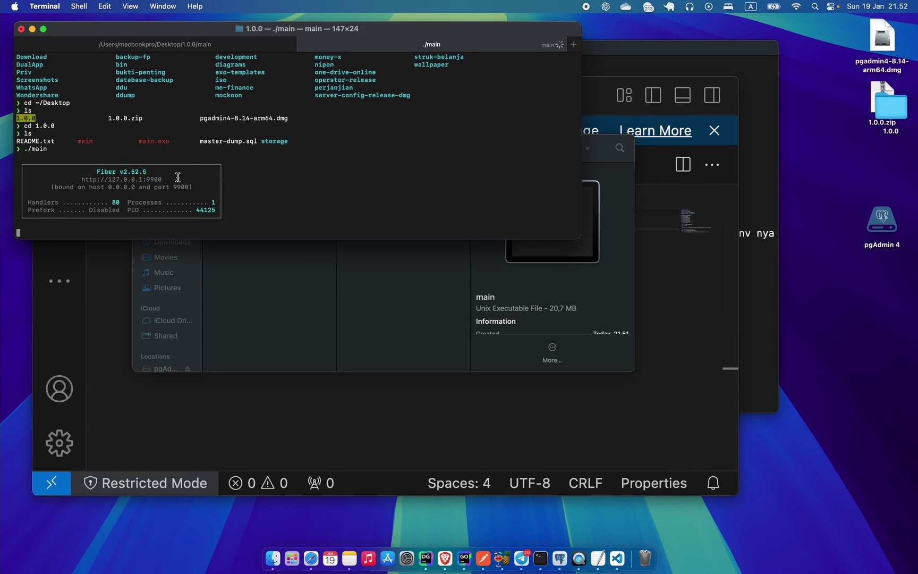
drag(177, 177, 78, 180)
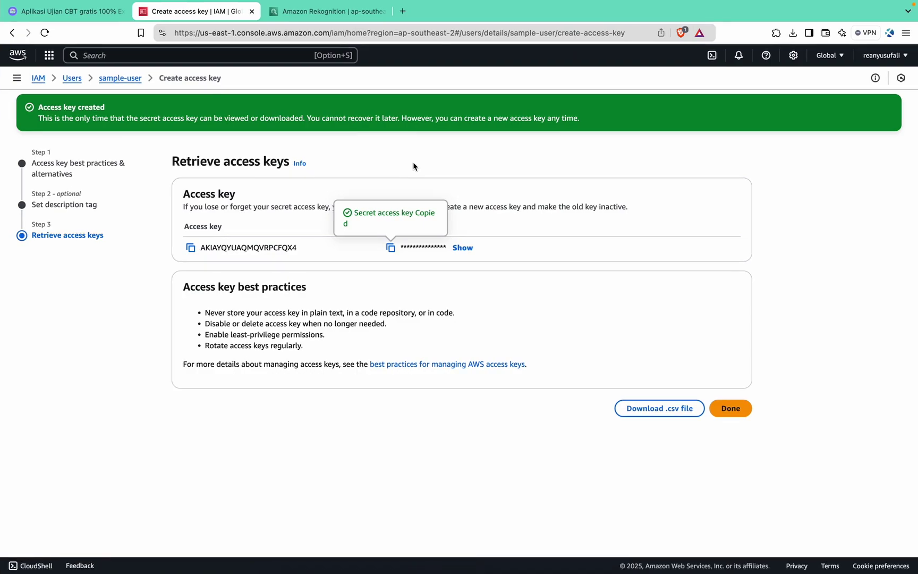
click(403, 12)
key(super+v)
key(Return)
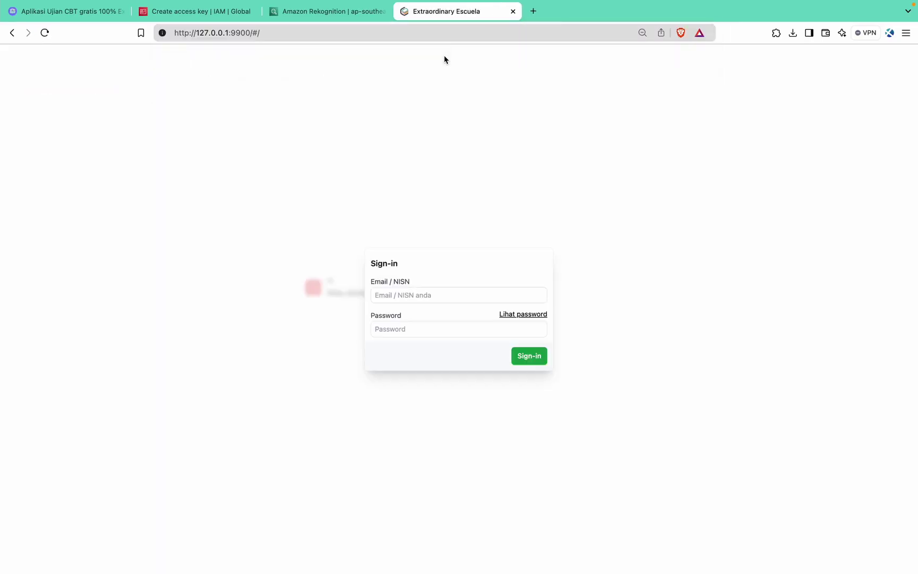
click(436, 298)
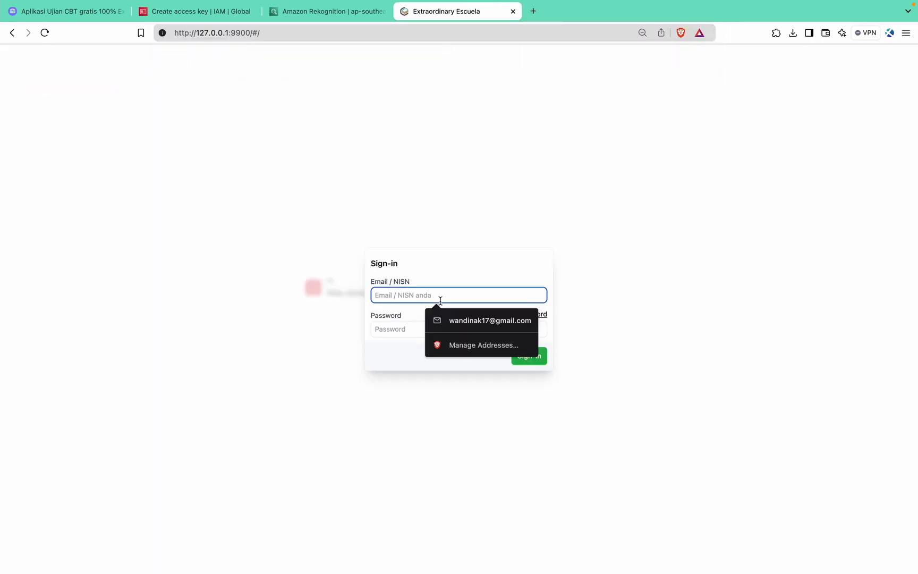
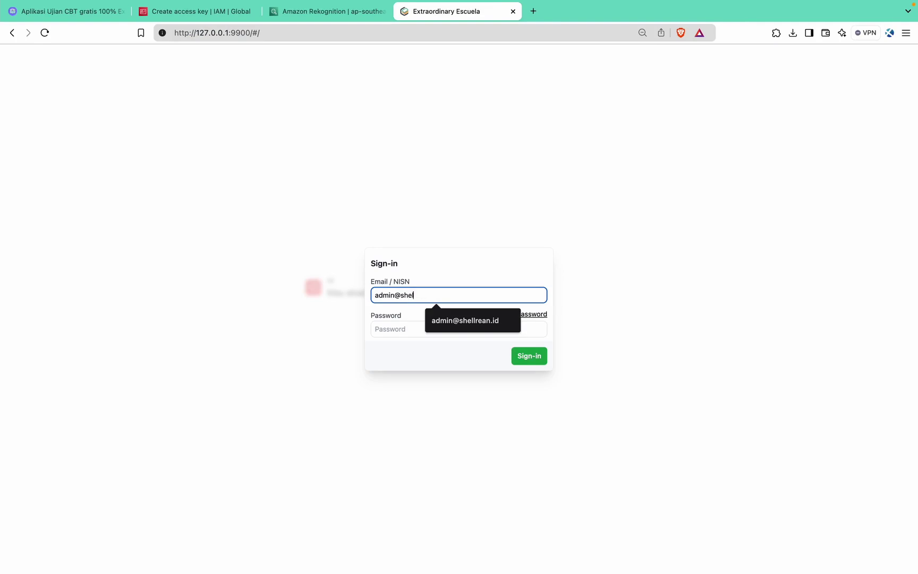
key(Tab)
text(•••)
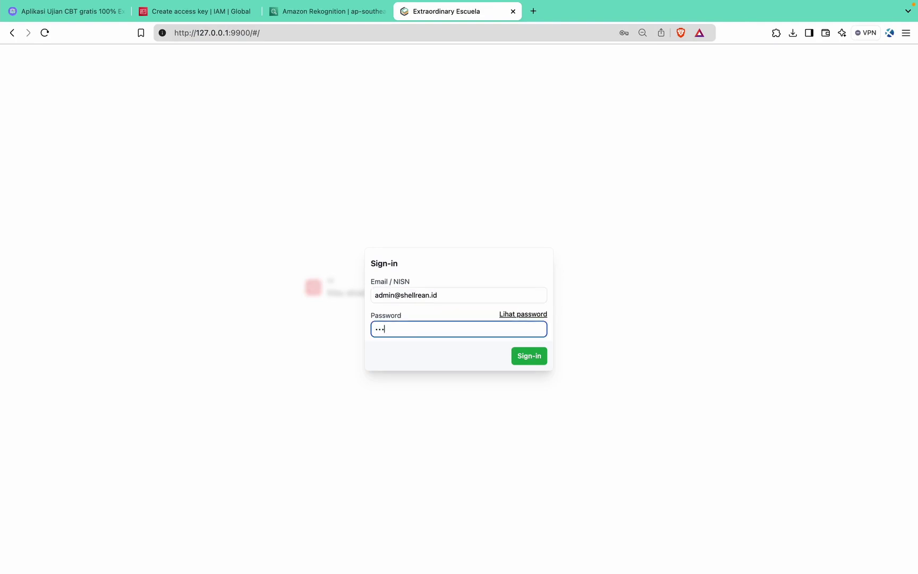
key(BackSpace)
text(•••••)
key(Return)
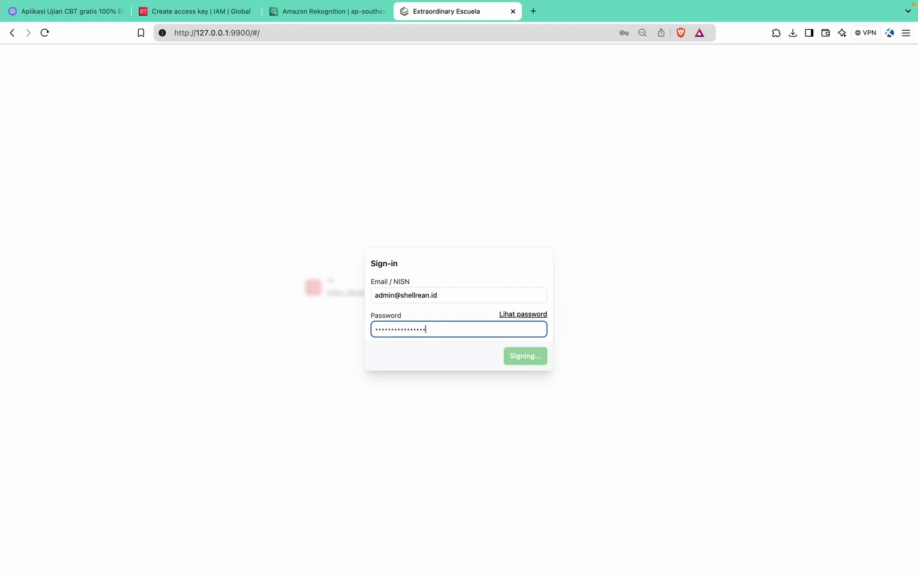
click(336, 254)
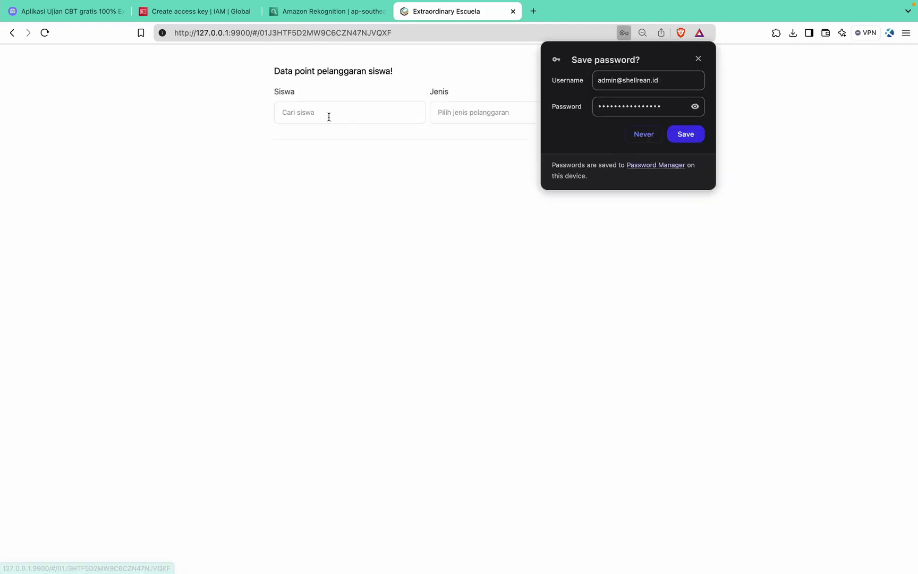
click(699, 59)
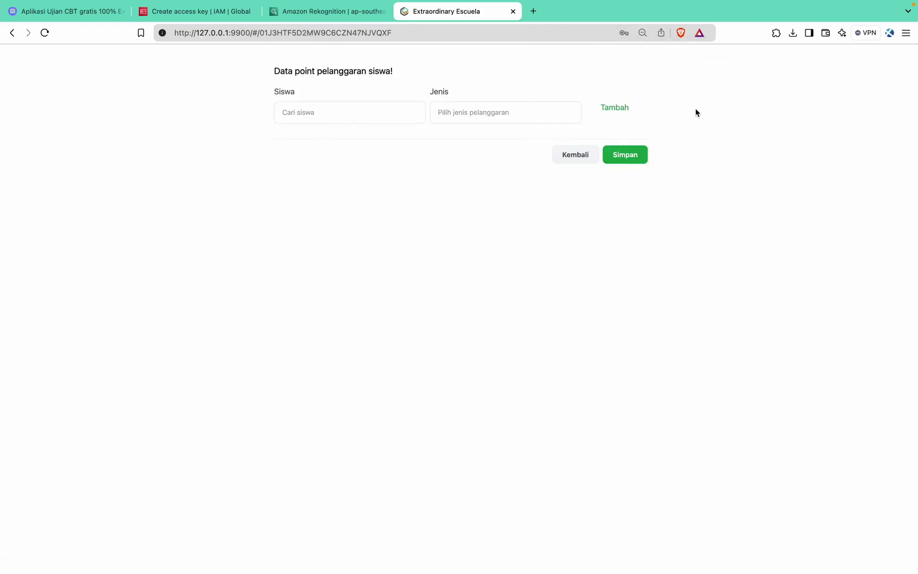